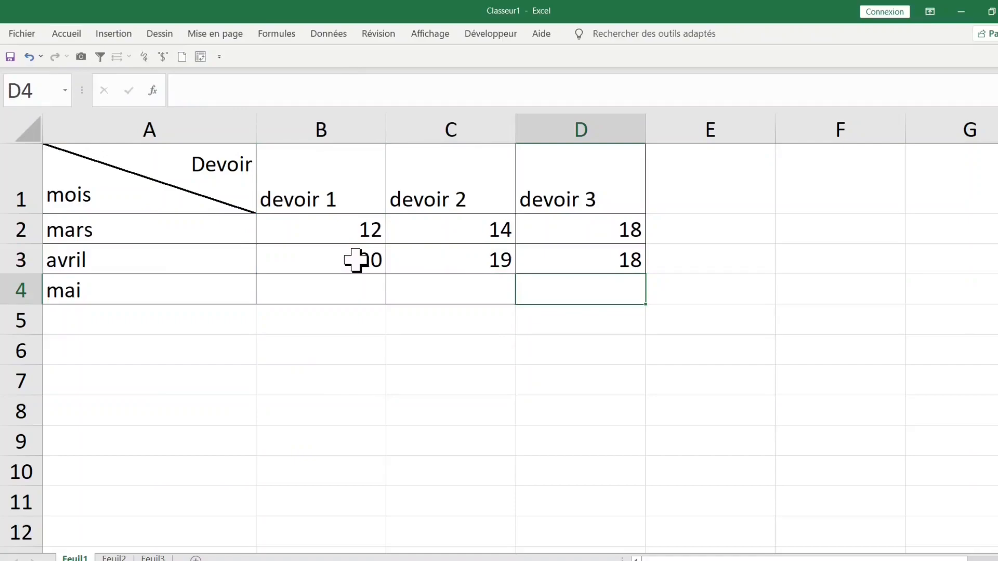
# Fill in the mai row with 17 for devoir 3, 15 for devoir 2 and 11 for devoir 1
pyautogui.write('1')
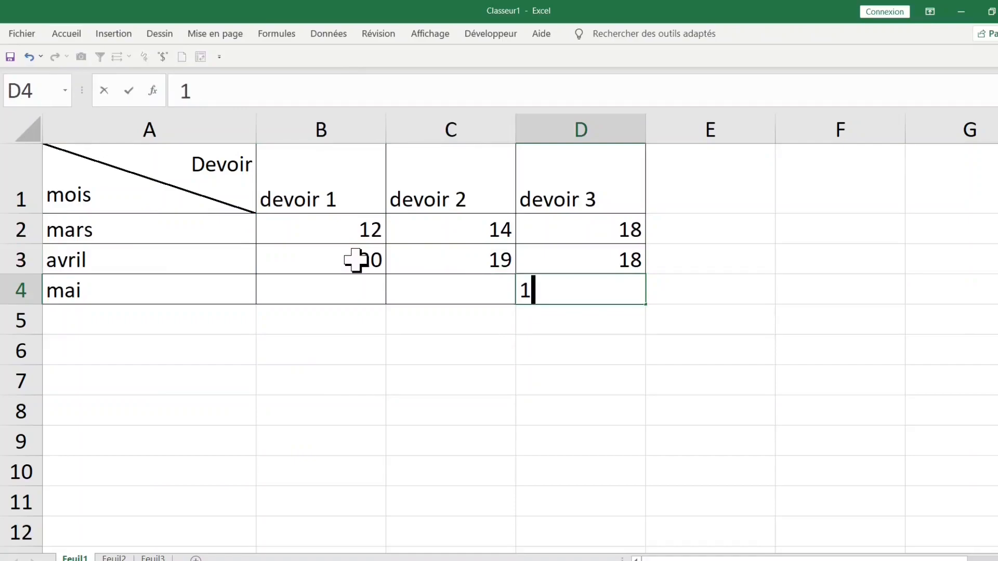
pyautogui.write('7')
pyautogui.press('Left')
pyautogui.write('1')
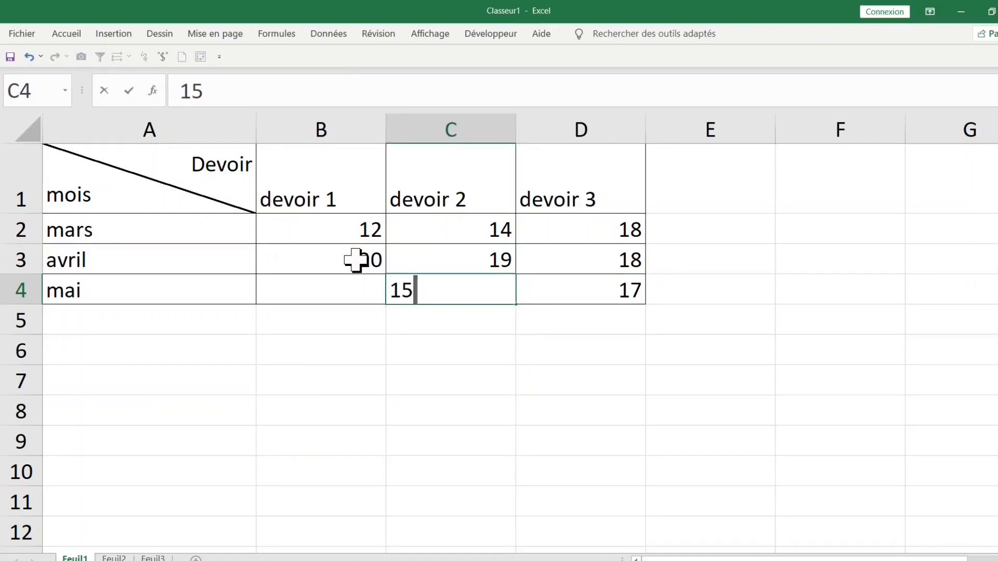
pyautogui.press('Left')
pyautogui.write('11')
pyautogui.click(421, 346)
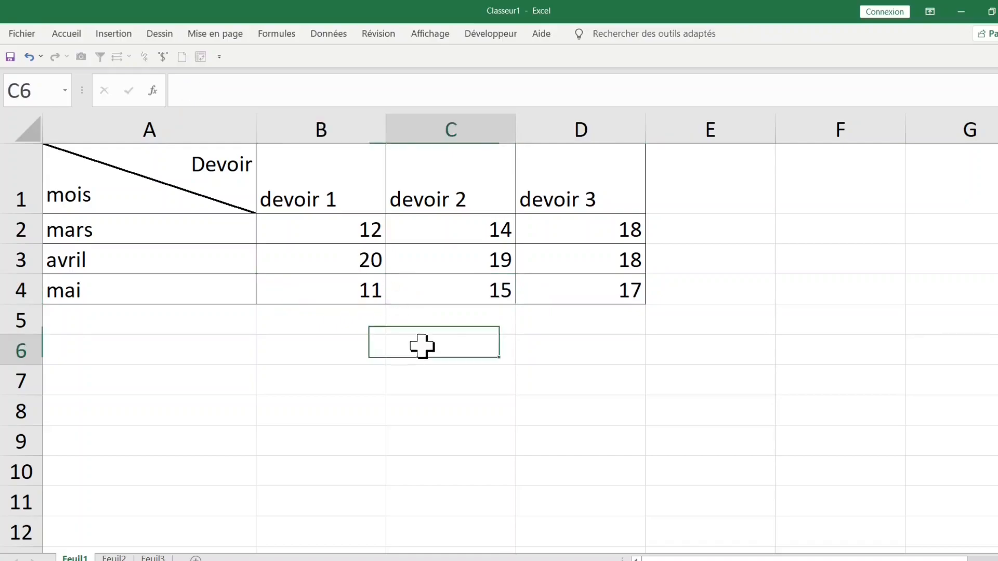
# Test the diagonal header in A1 by widening column A to about 41 and narrowing it back
pyautogui.click(260, 146)
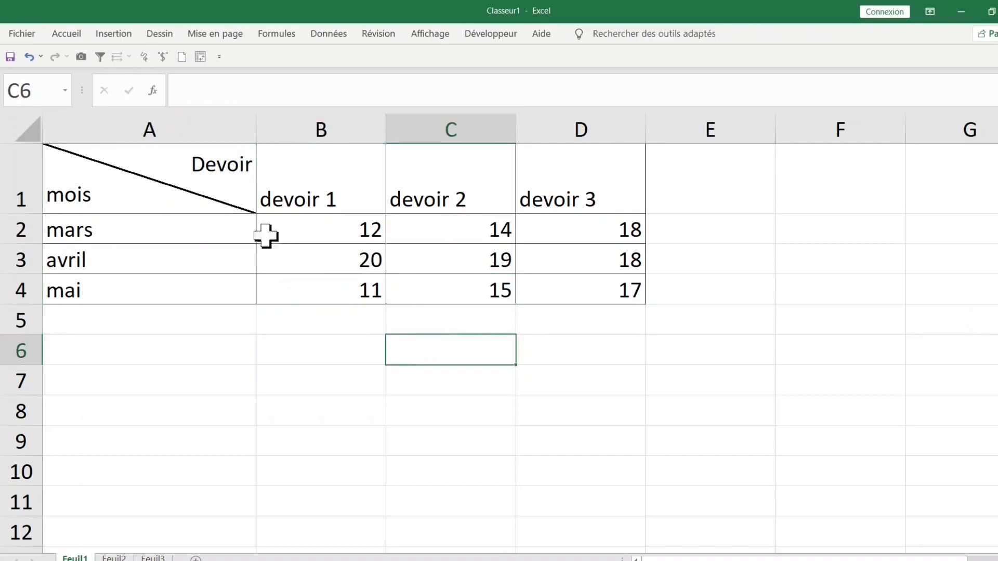
pyautogui.click(245, 155)
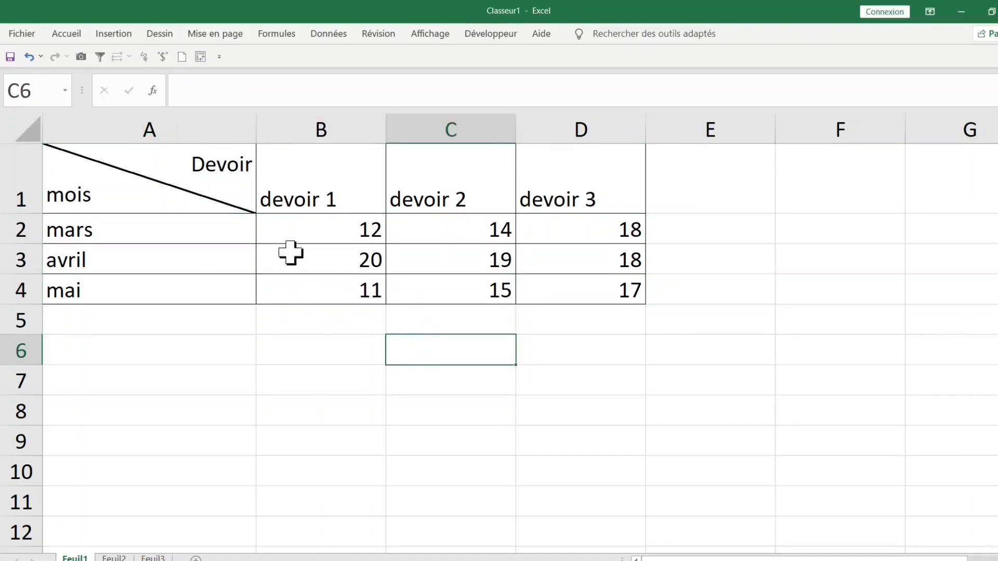
pyautogui.click(198, 187)
pyautogui.moveTo(258, 129); pyautogui.dragTo(389, 130)
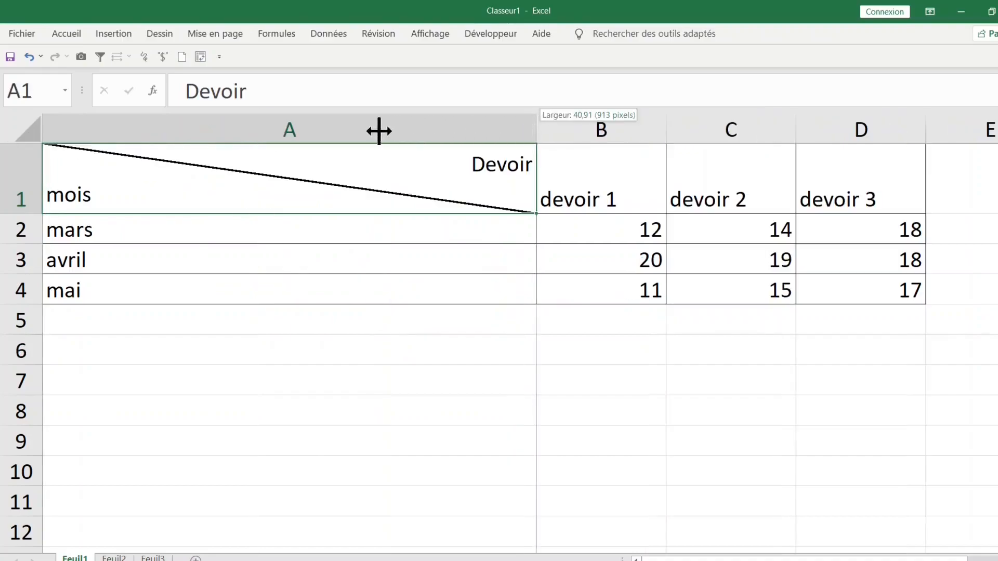
pyautogui.moveTo(253, 130); pyautogui.dragTo(253, 130)
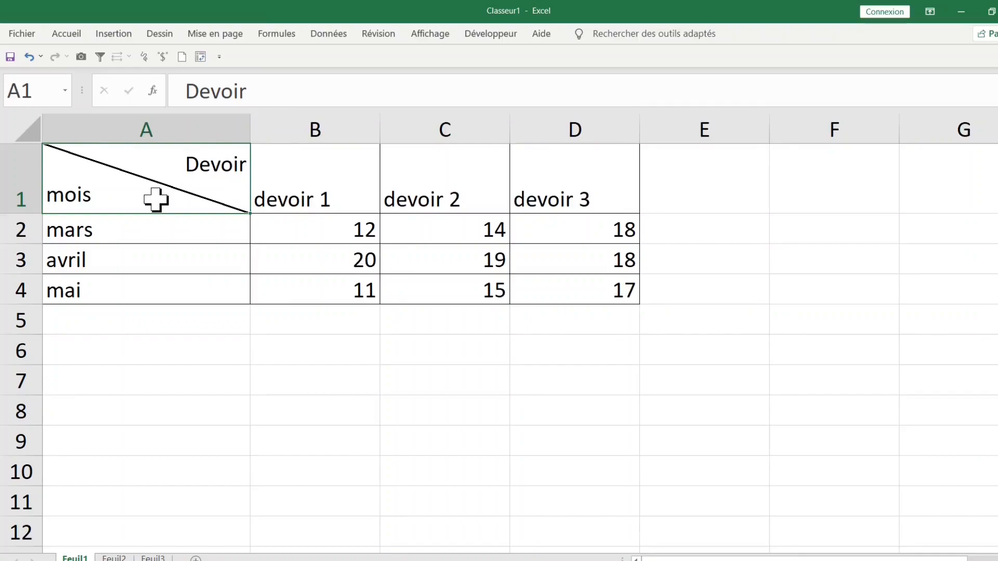
pyautogui.click(423, 345)
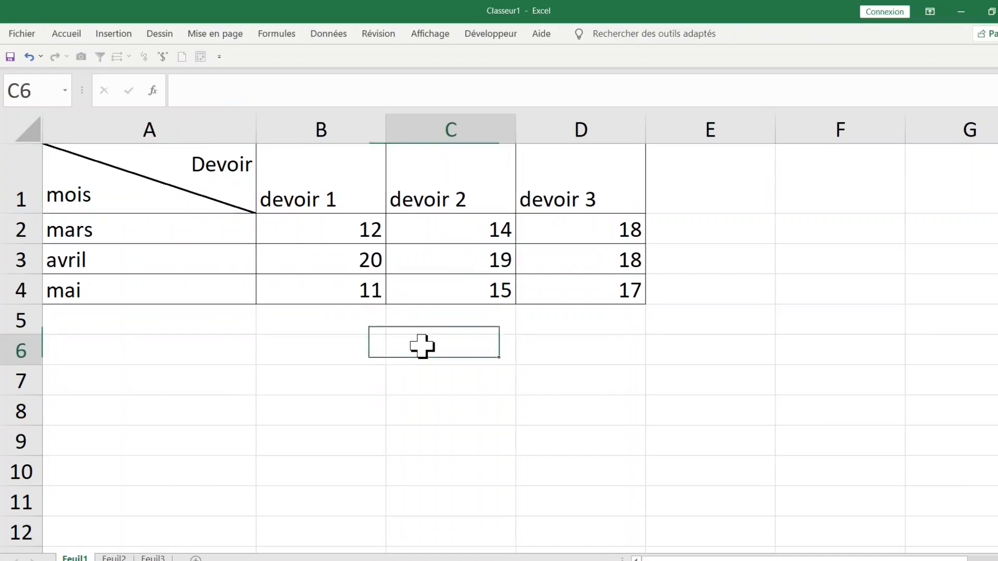
pyautogui.click(216, 204)
pyautogui.click(409, 341)
pyautogui.click(191, 196)
pyautogui.click(422, 347)
pyautogui.click(200, 196)
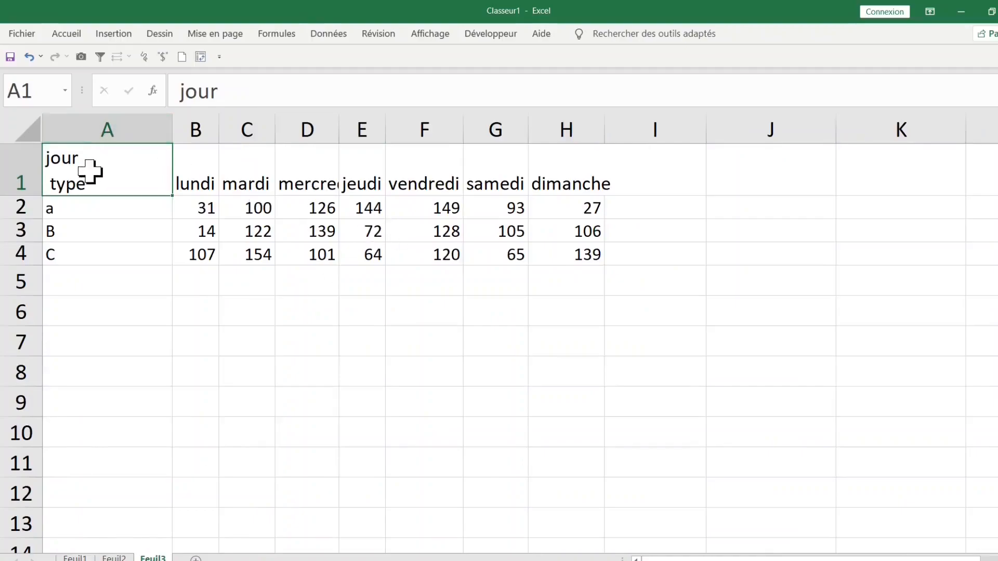
# Look over the table on sheet Feuil3, checking its day headers, values and type labels
pyautogui.moveTo(127, 173); pyautogui.dragTo(564, 230)
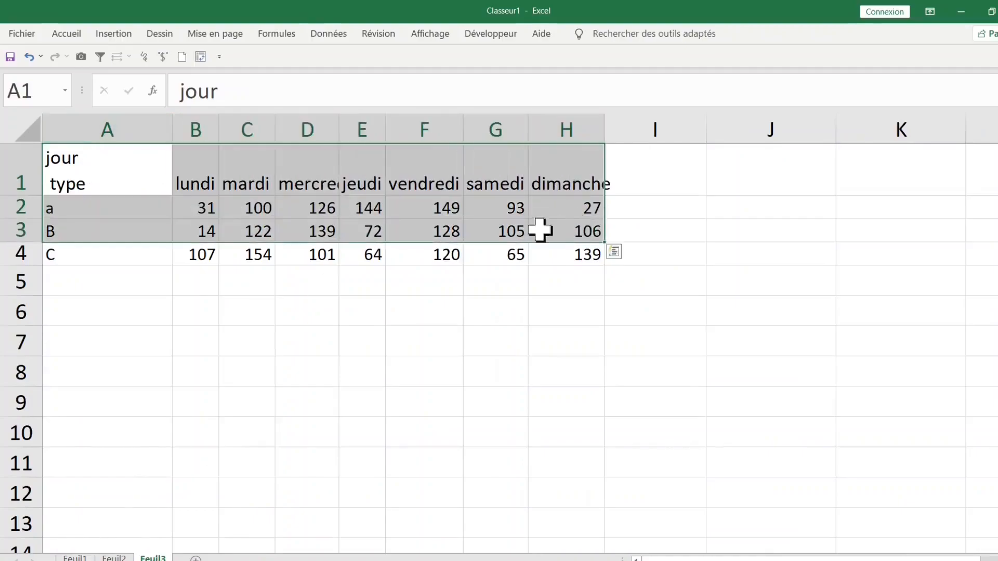
pyautogui.click(206, 208)
pyautogui.moveTo(251, 208); pyautogui.dragTo(582, 253)
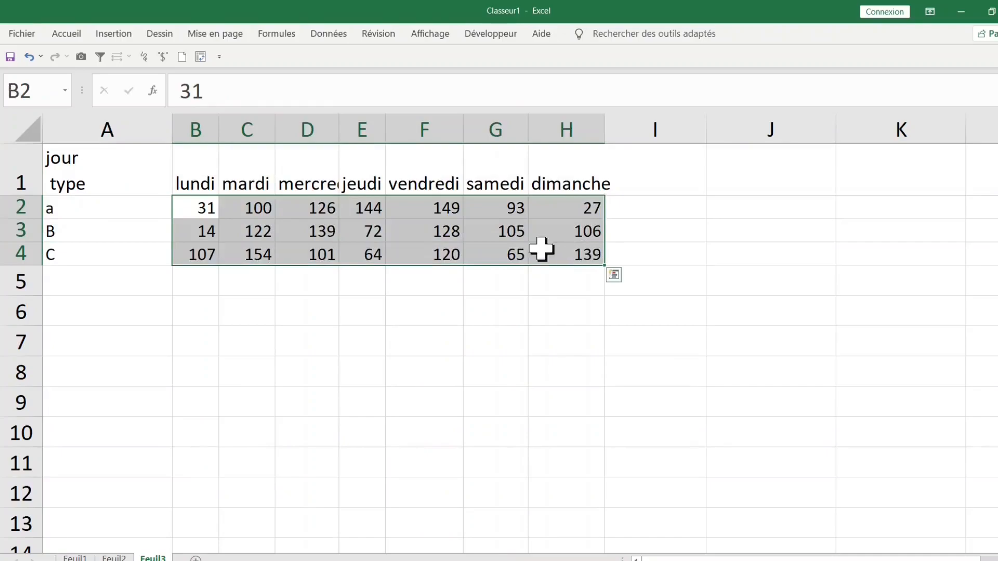
pyautogui.click(78, 214)
pyautogui.click(81, 255)
pyautogui.click(82, 311)
# Format cell A1 with a thin outline border and a diagonal line from its upper-left to its lower-right corner
pyautogui.click(99, 166)
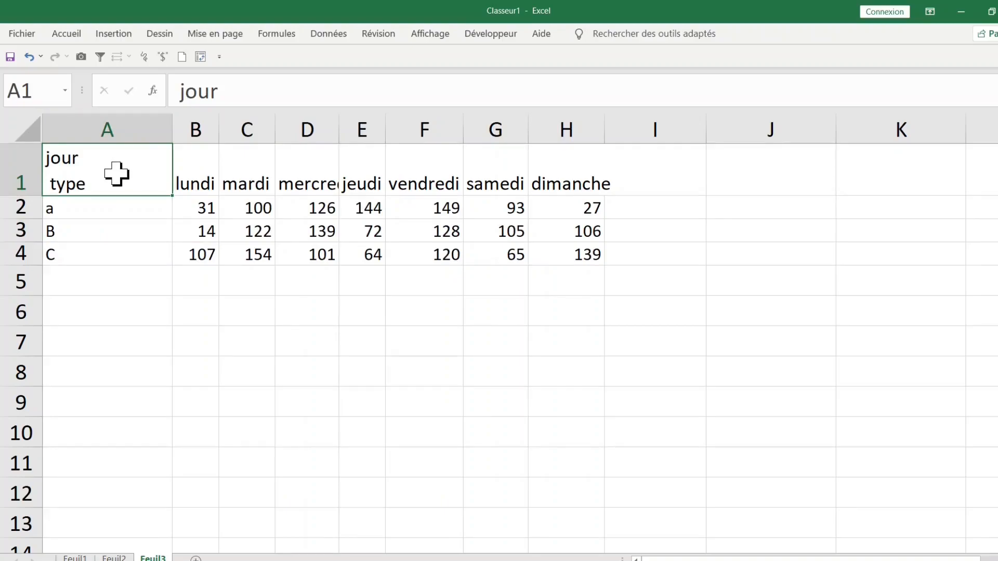
pyautogui.rightClick(117, 173)
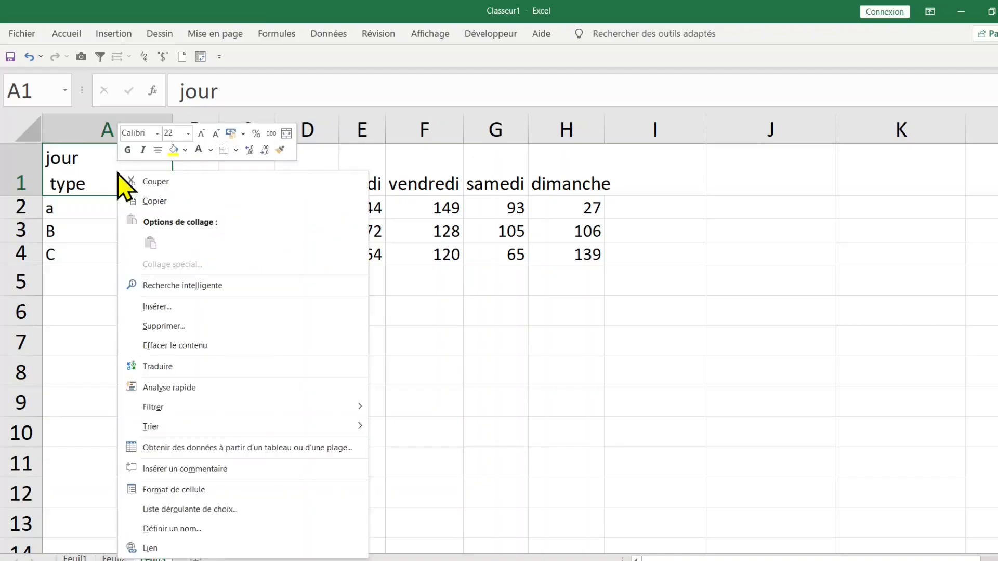
pyautogui.click(229, 491)
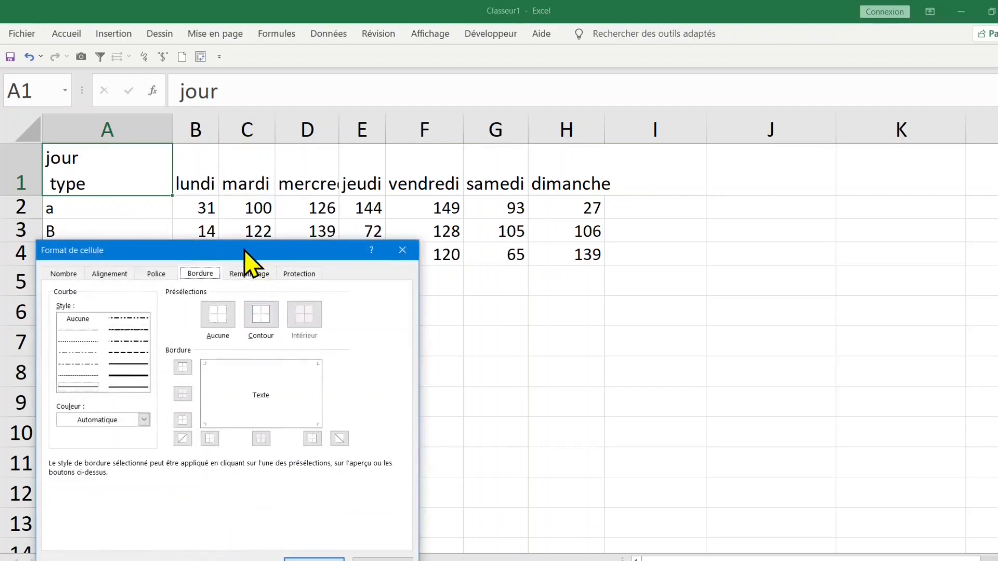
pyautogui.moveTo(245, 255); pyautogui.dragTo(498, 88)
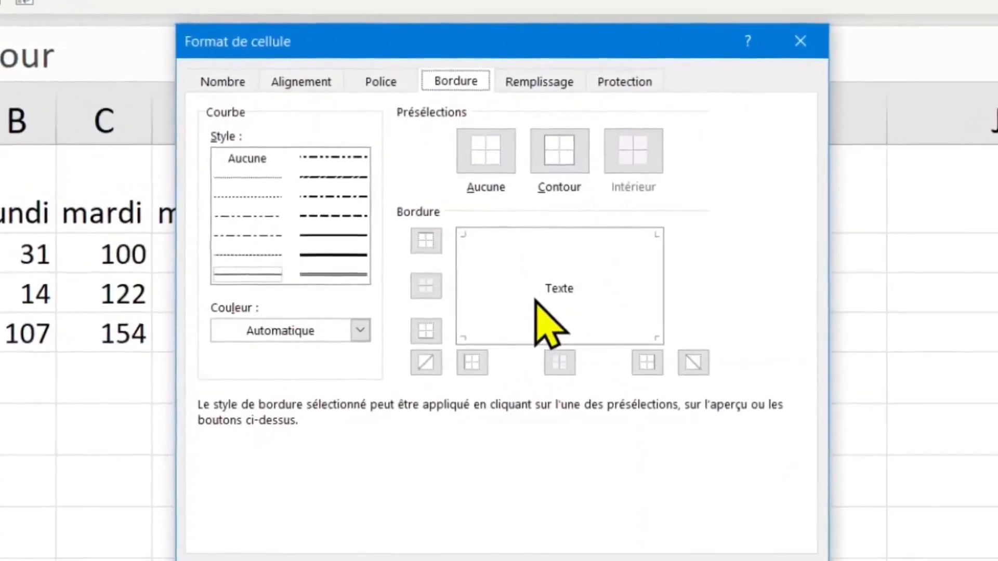
pyautogui.click(526, 266)
pyautogui.click(572, 299)
pyautogui.click(610, 285)
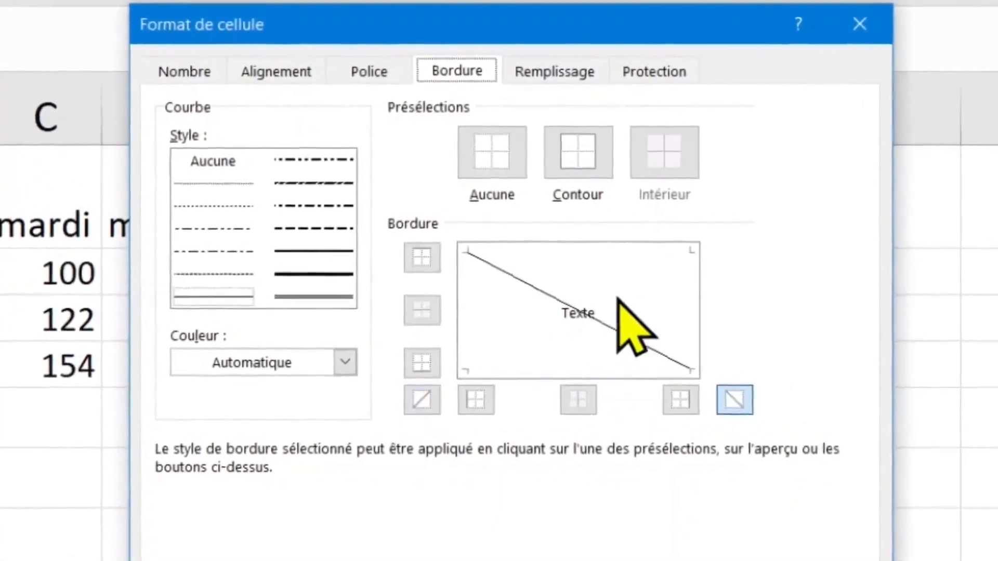
pyautogui.click(569, 150)
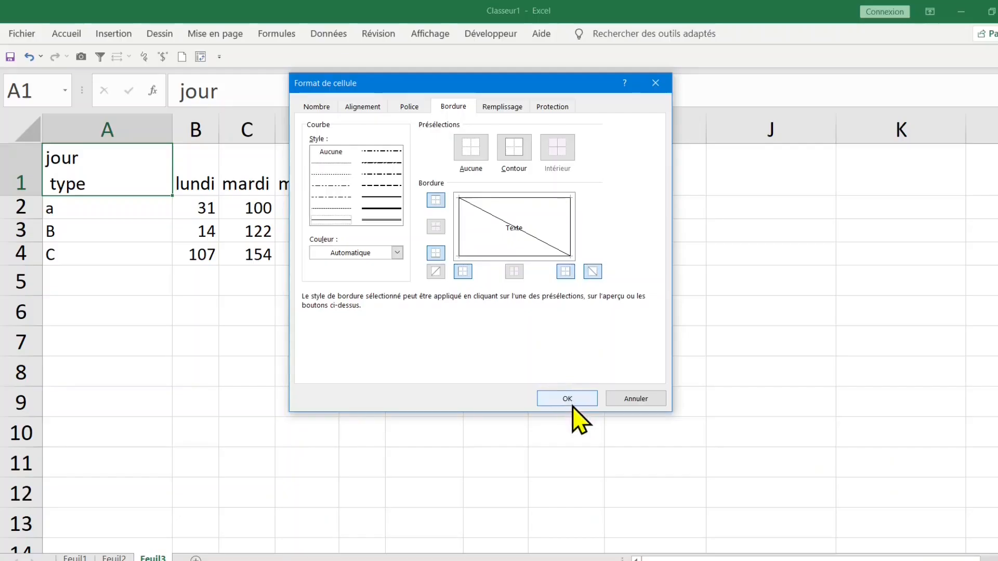
pyautogui.click(568, 399)
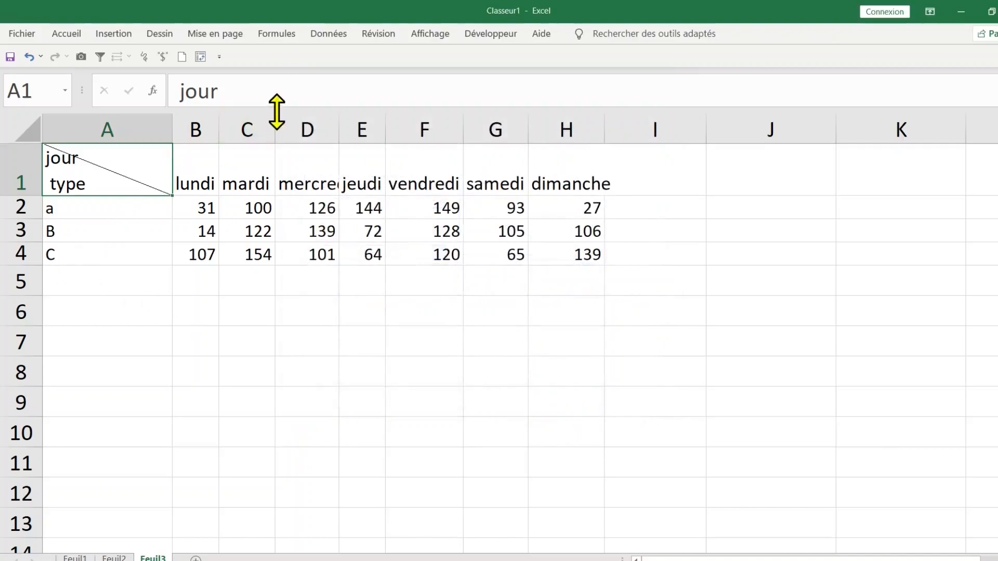
# Enter the note "ctrl+shift+U" in cell J1
pyautogui.click(549, 89)
pyautogui.click(721, 186)
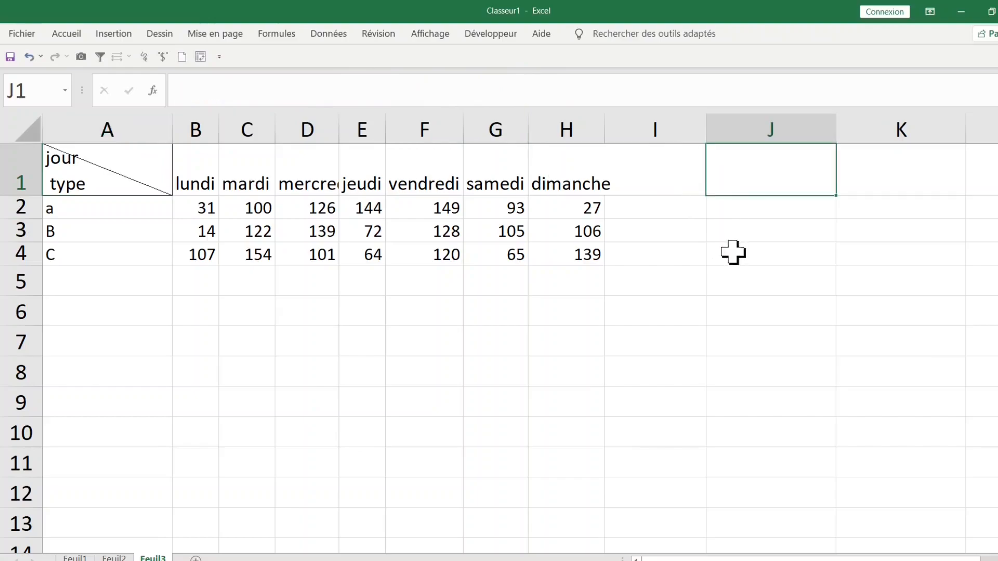
pyautogui.write('ctrl+shift+')
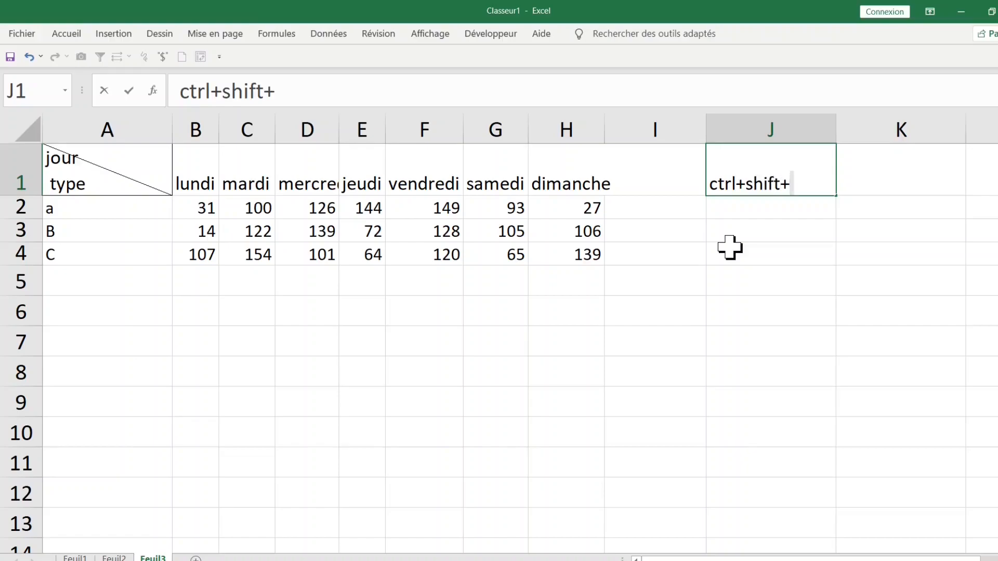
pyautogui.write('U')
pyautogui.click(729, 248)
pyautogui.click(747, 183)
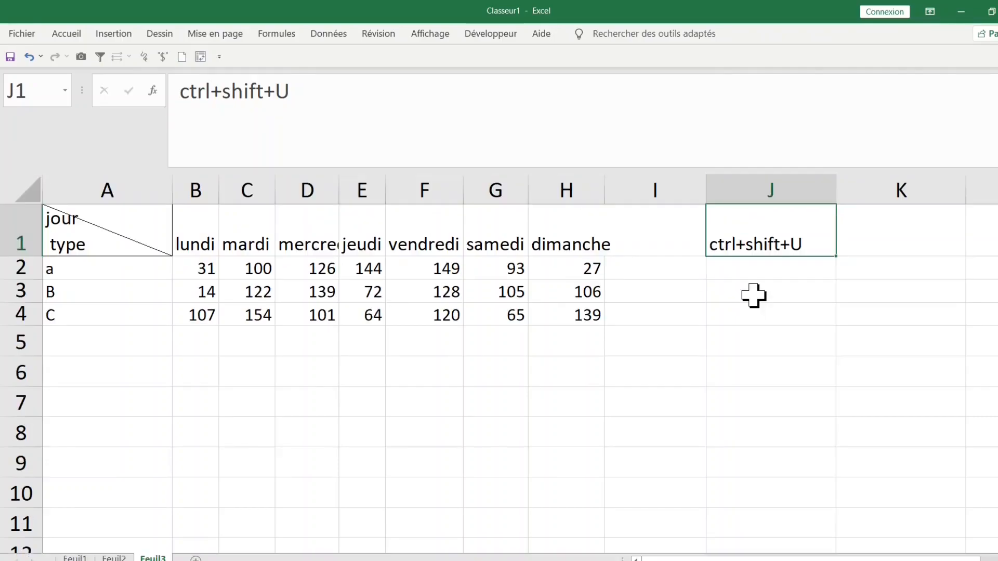
# Expand the formula bar to read both lines of cell A1, and collapse it again
pyautogui.hotkey('ctrl', 'shift', 'u')
pyautogui.hotkey('ctrl', 'shift', 'u')
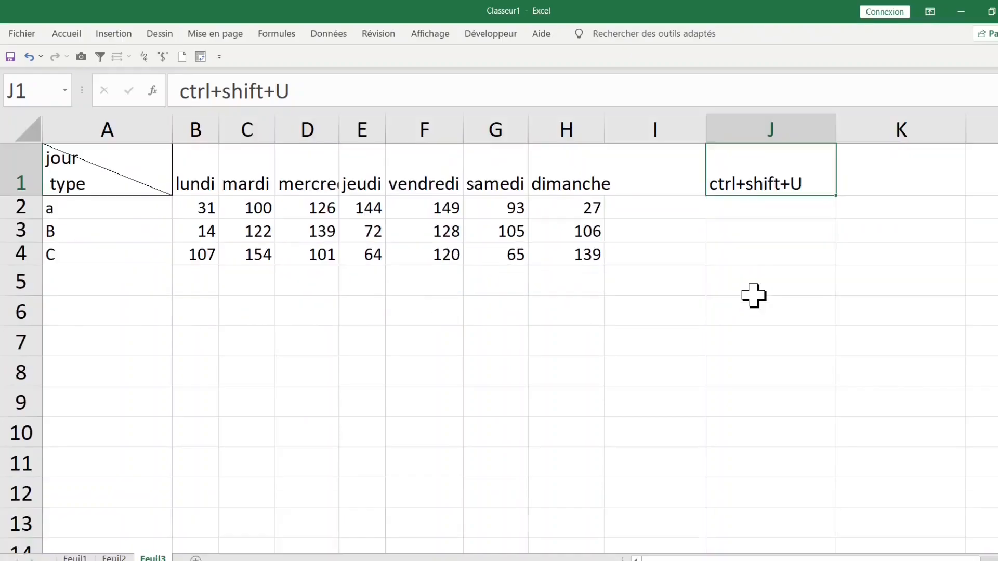
pyautogui.hotkey('ctrl', 'shift', 'u')
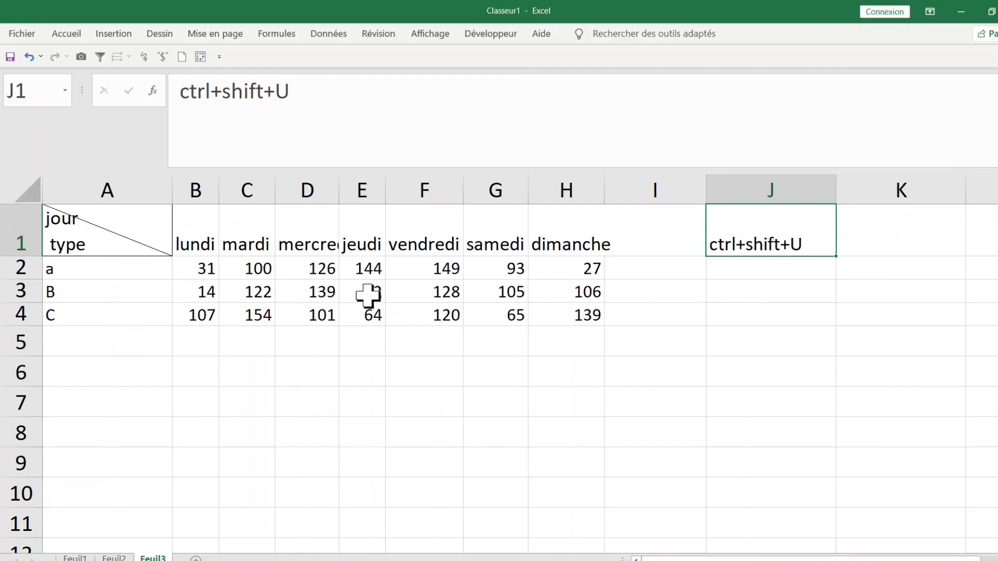
pyautogui.click(71, 239)
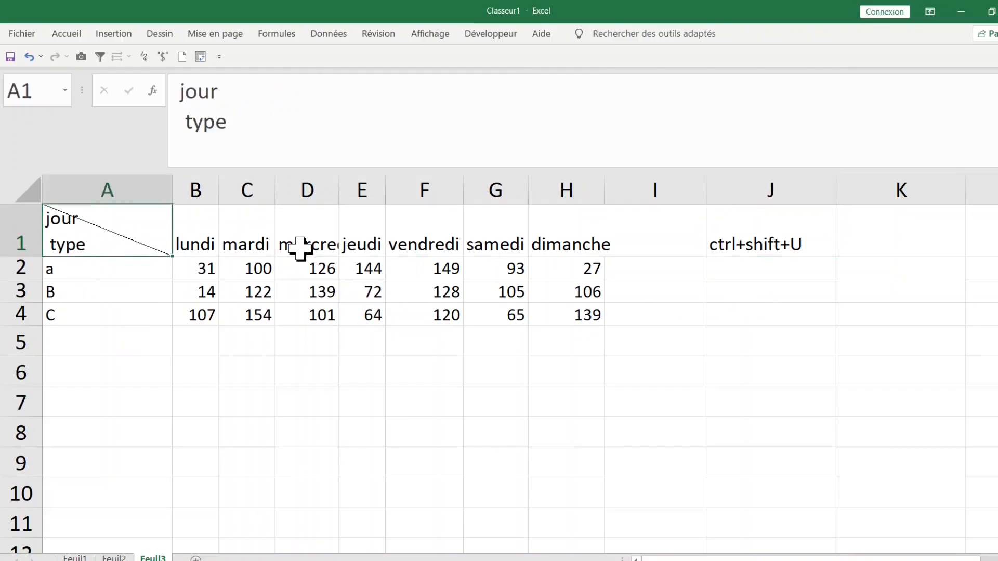
pyautogui.hotkey('ctrl', 'shift', 'u')
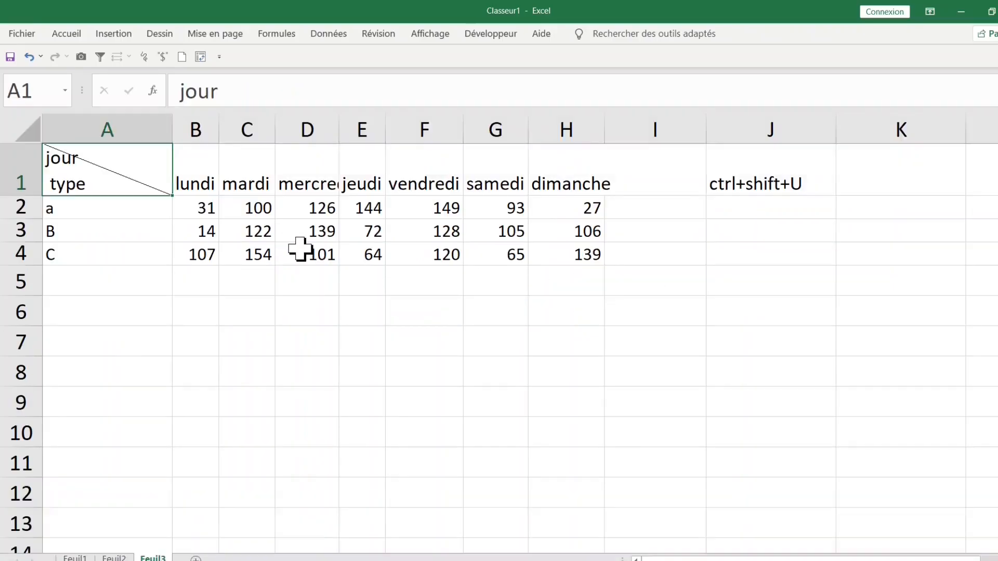
# Insert spaces before "jour" in cell A1 so that the word shifts right, above the diagonal line
pyautogui.click(179, 89)
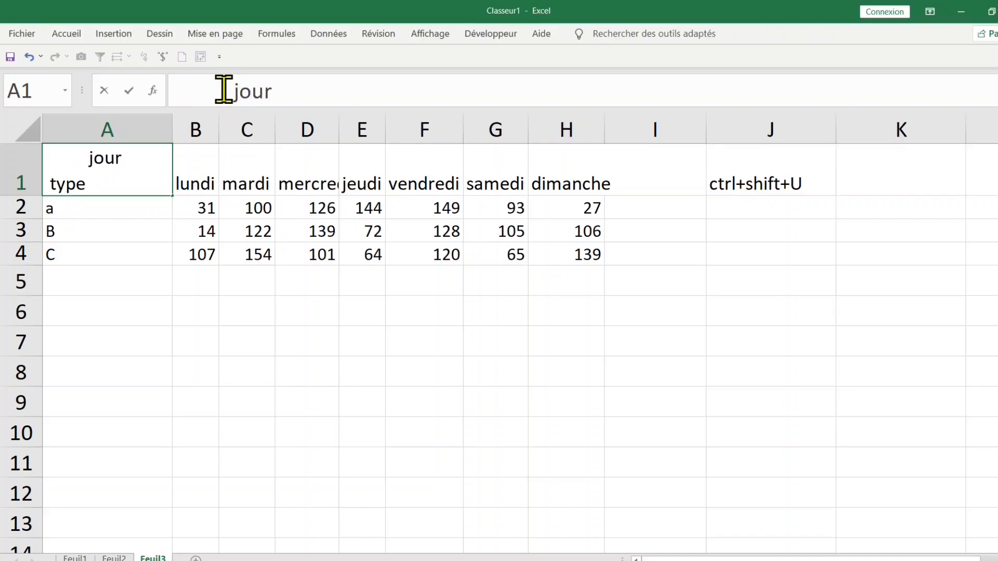
pyautogui.press('Return')
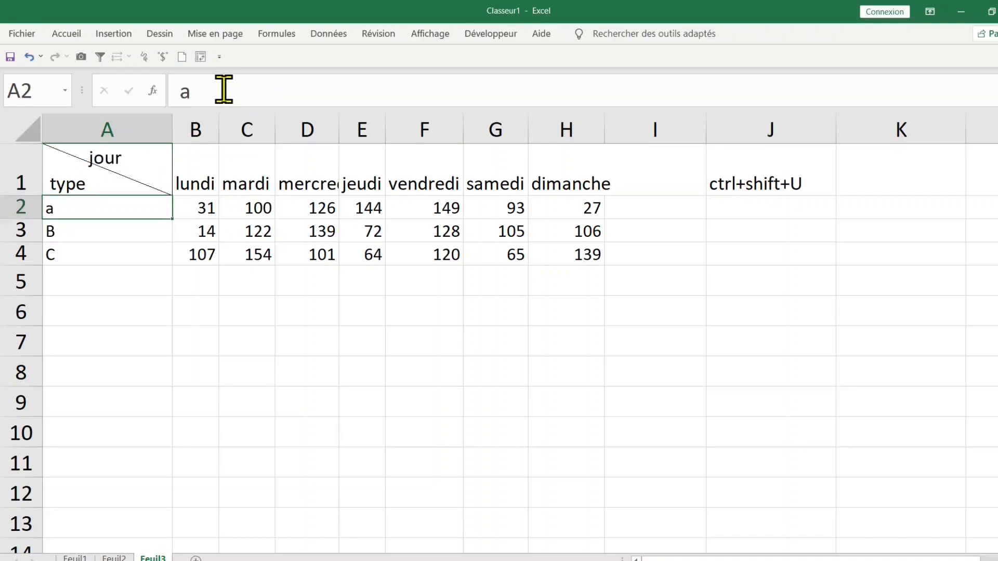
pyautogui.click(114, 178)
pyautogui.click(225, 90)
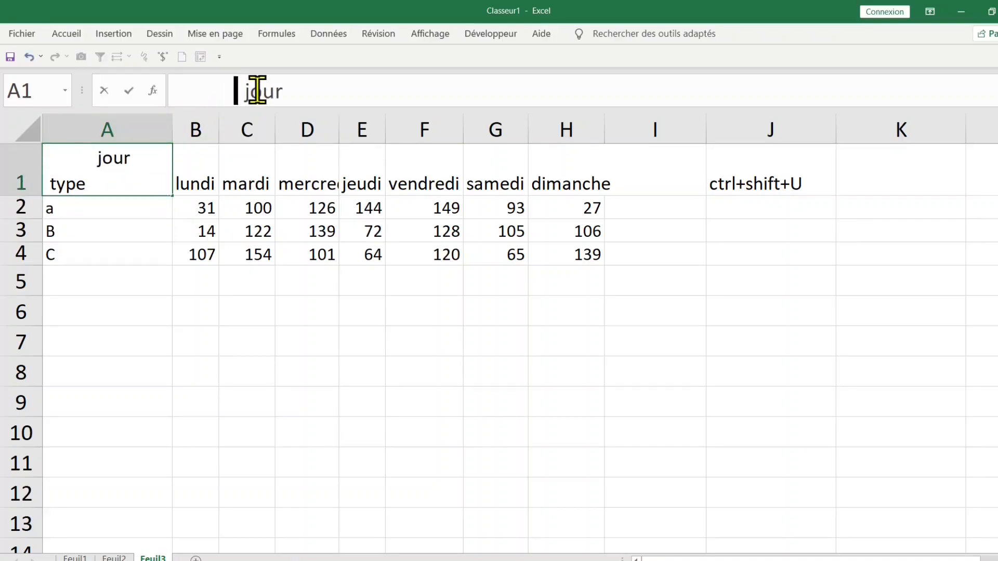
pyautogui.press('Return')
pyautogui.click(117, 184)
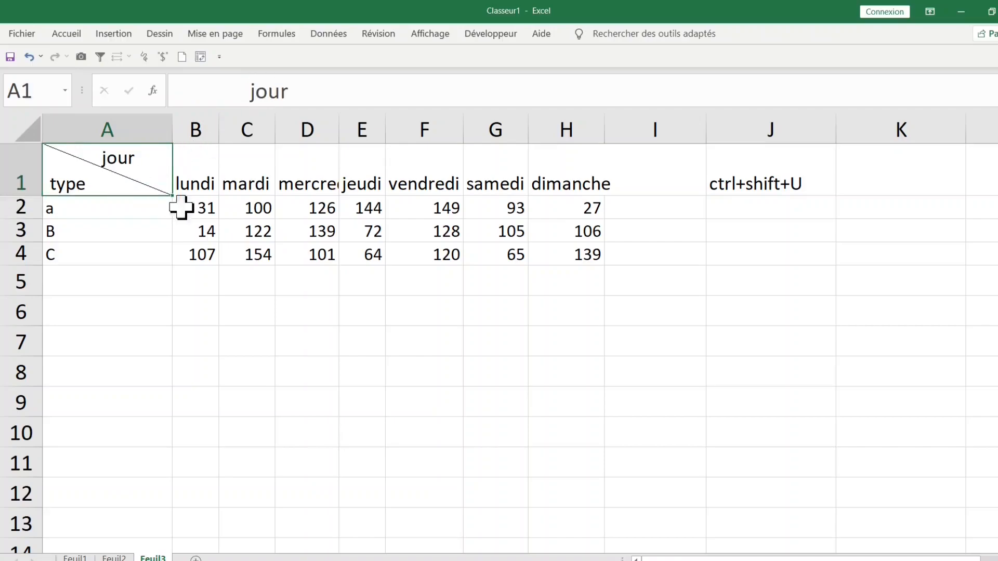
# Apply all borders to the table A1:H4 and fit column H to its contents
pyautogui.moveTo(156, 174); pyautogui.dragTo(576, 253)
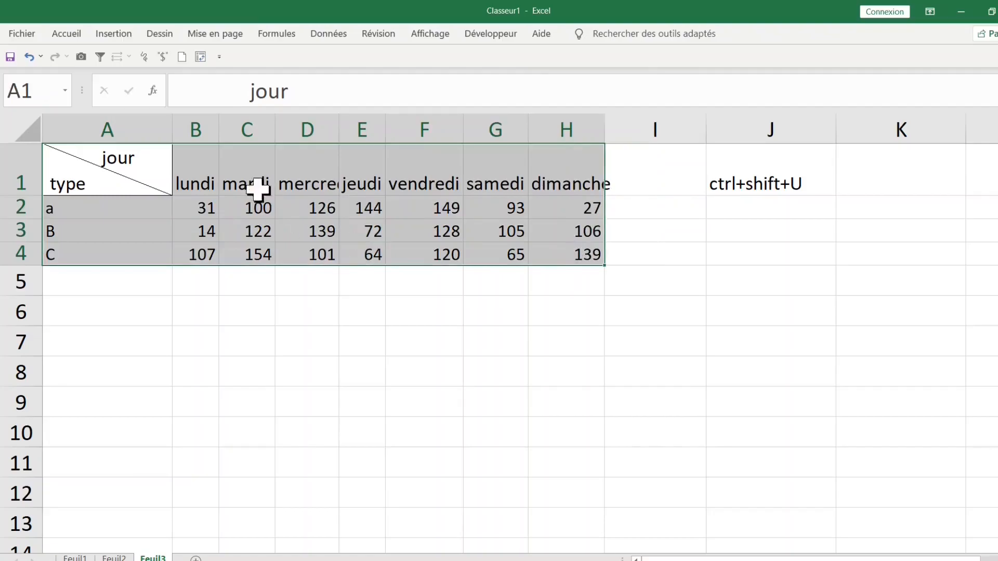
pyautogui.click(68, 34)
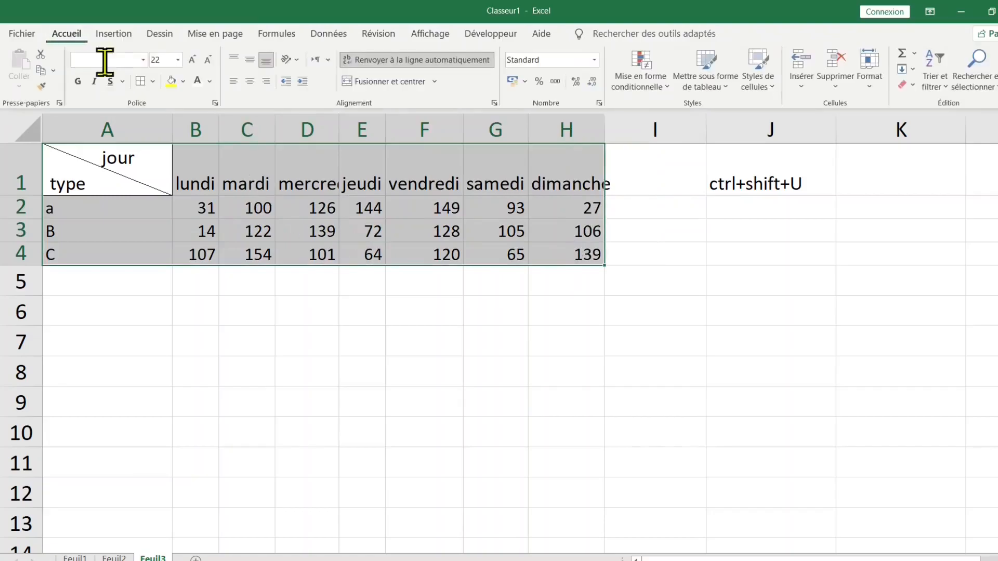
pyautogui.click(153, 82)
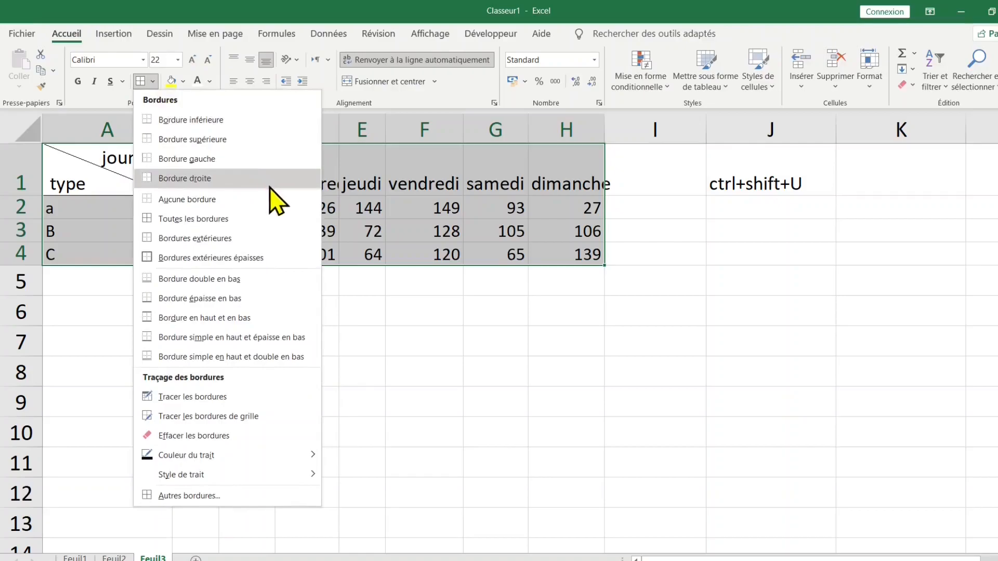
pyautogui.click(250, 219)
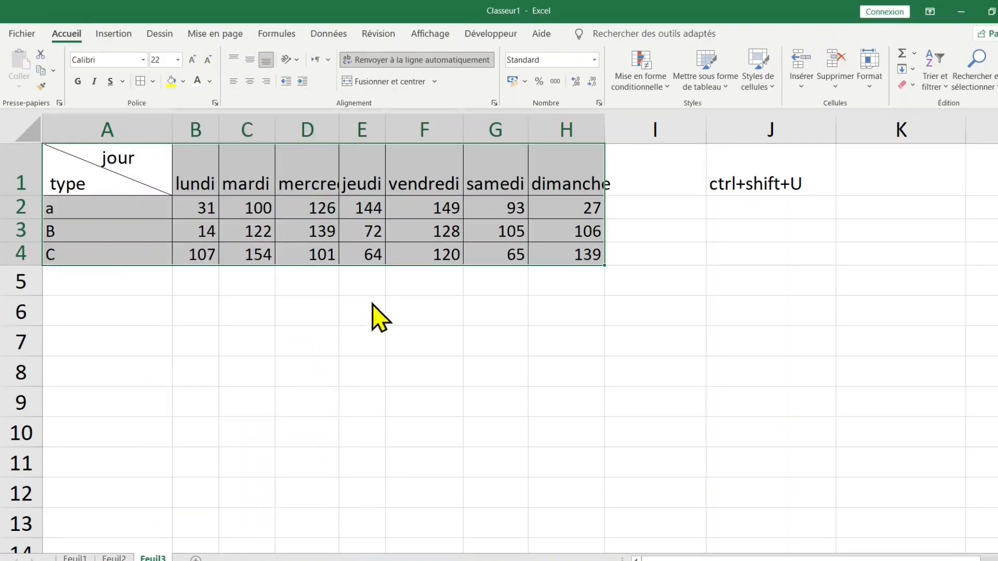
pyautogui.hotkey('ctrl', 'F1')
pyautogui.click(546, 312)
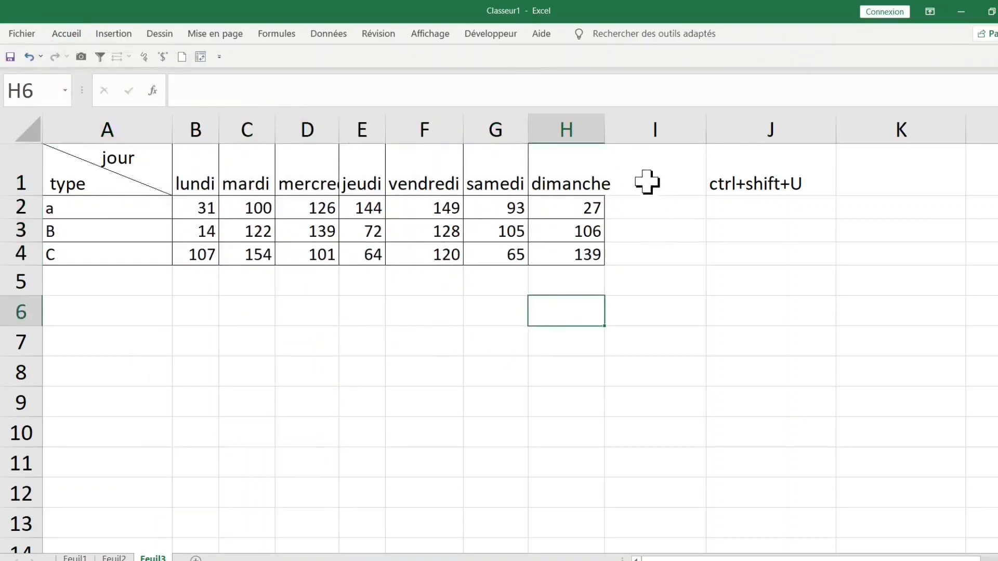
pyautogui.doubleClick(602, 126)
pyautogui.click(112, 192)
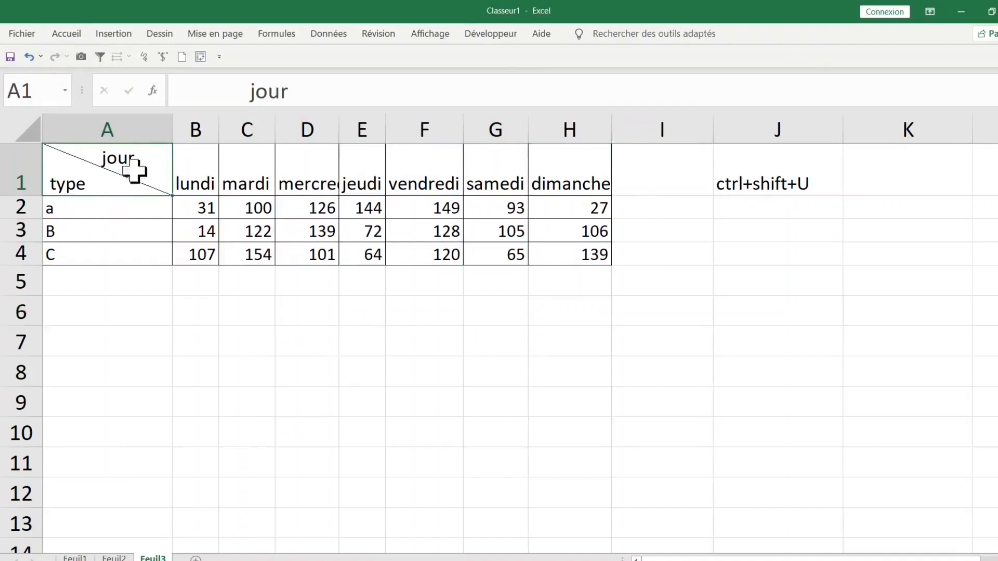
# Widen column A and insert more spaces before "jour" in cell A1 to bring the word back above the diagonal line
pyautogui.moveTo(172, 128); pyautogui.dragTo(334, 130)
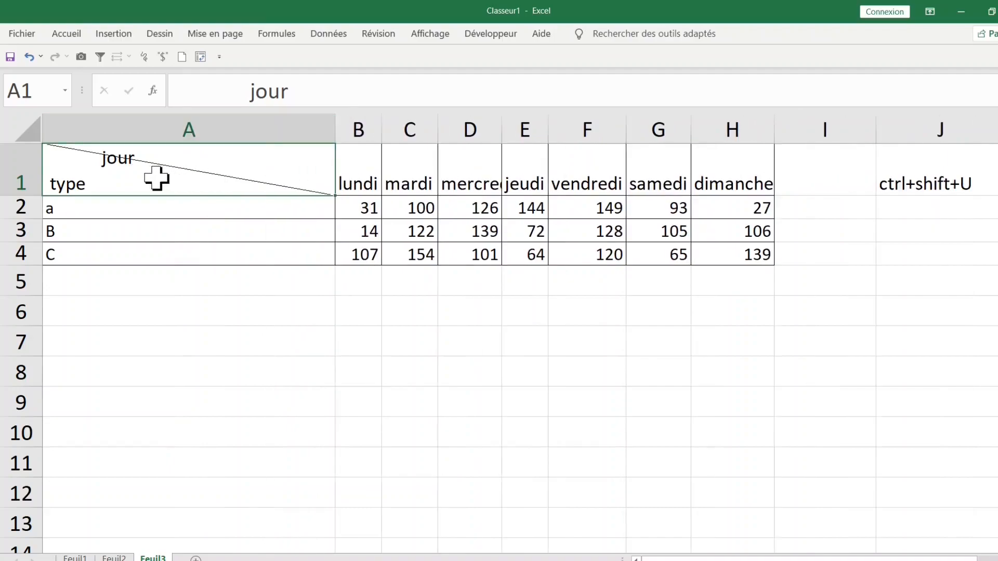
pyautogui.click(241, 91)
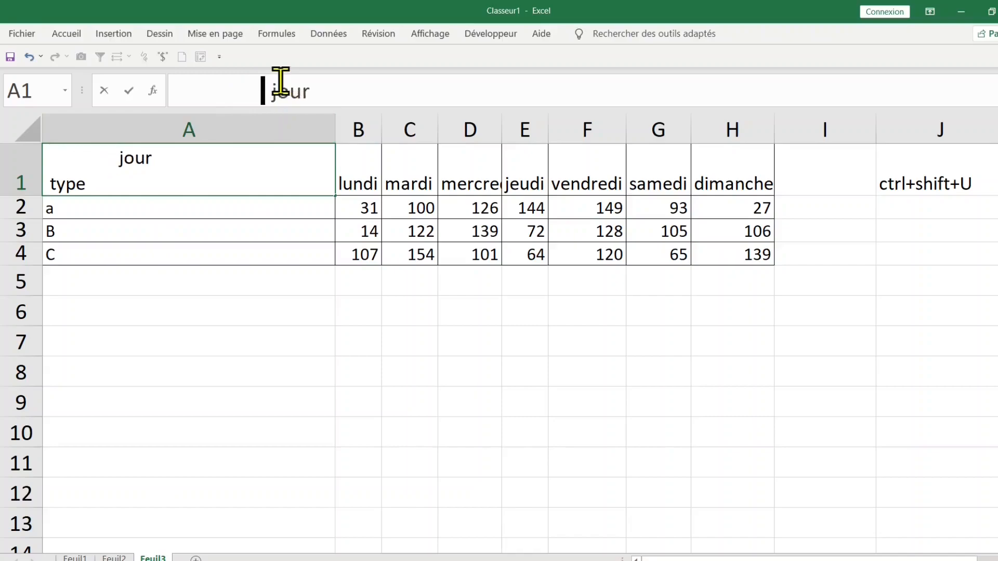
pyautogui.click(241, 303)
pyautogui.click(227, 174)
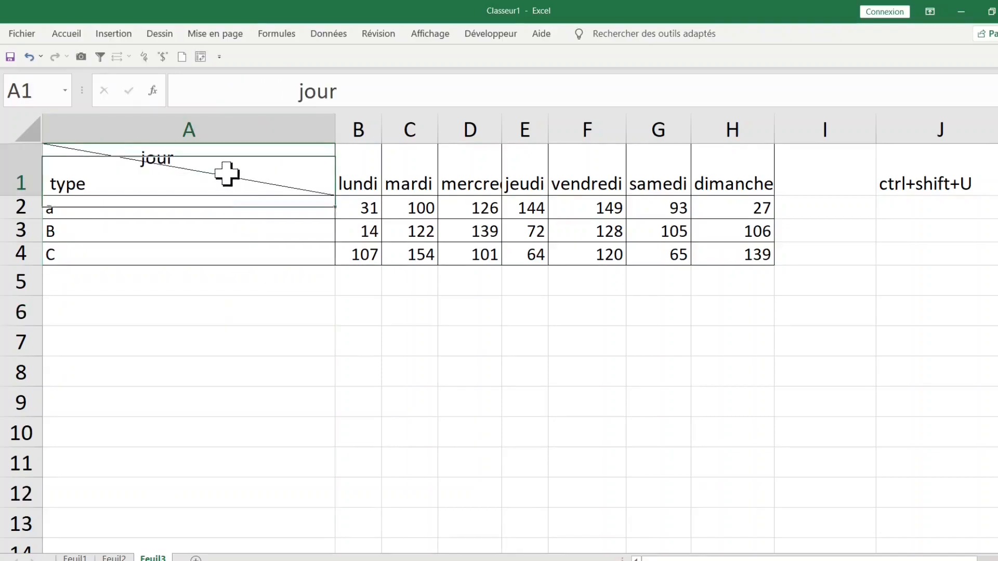
pyautogui.click(292, 92)
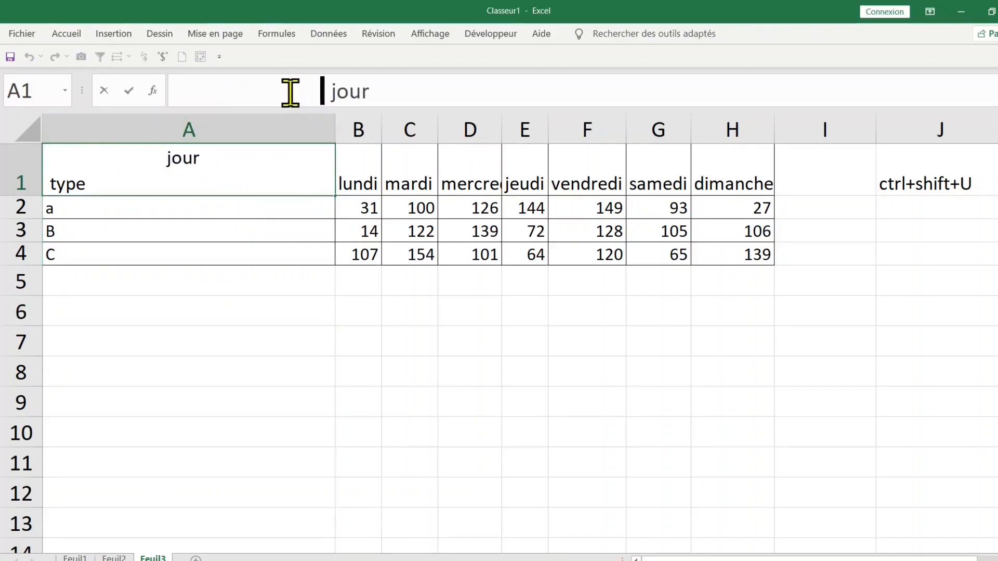
pyautogui.click(239, 306)
pyautogui.click(239, 182)
pyautogui.click(315, 90)
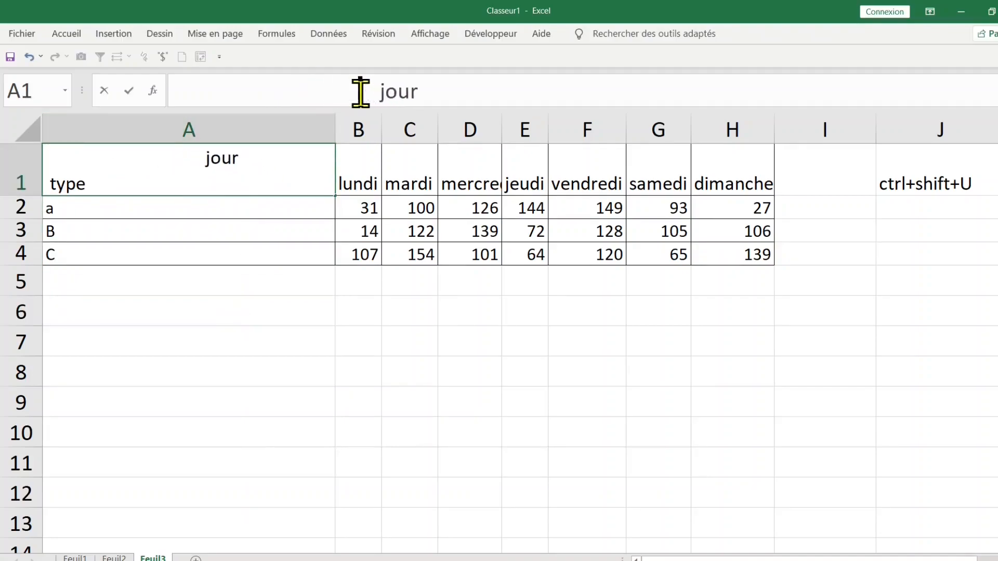
pyautogui.click(263, 299)
pyautogui.click(252, 173)
# Narrow column A and delete the surplus spaces before "jour" in cell A1 so both labels fit around the diagonal
pyautogui.moveTo(336, 129); pyautogui.dragTo(314, 130)
pyautogui.moveTo(243, 130); pyautogui.dragTo(190, 126)
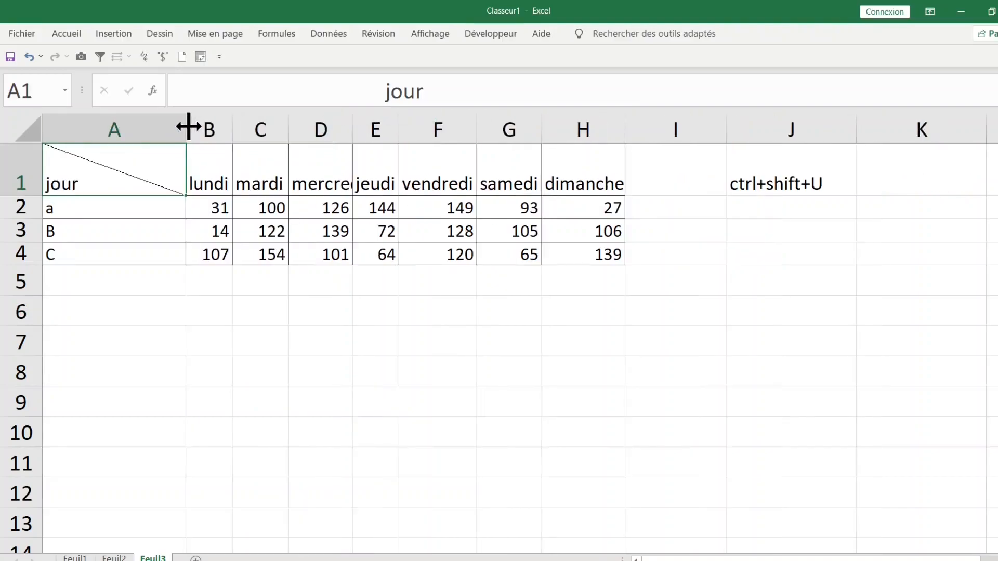
pyautogui.click(347, 89)
pyautogui.moveTo(347, 88); pyautogui.dragTo(249, 86)
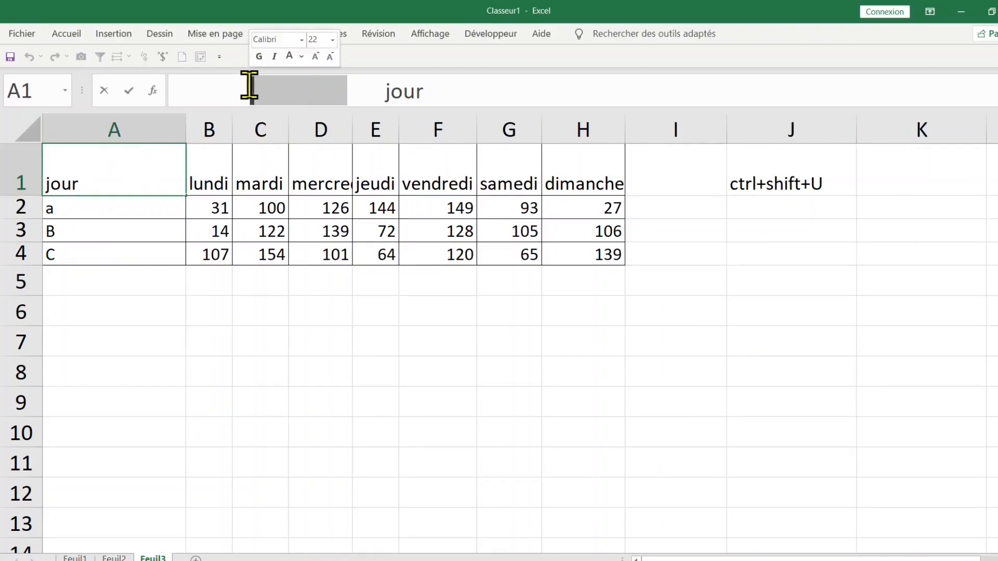
pyautogui.press('Delete')
pyautogui.click(235, 366)
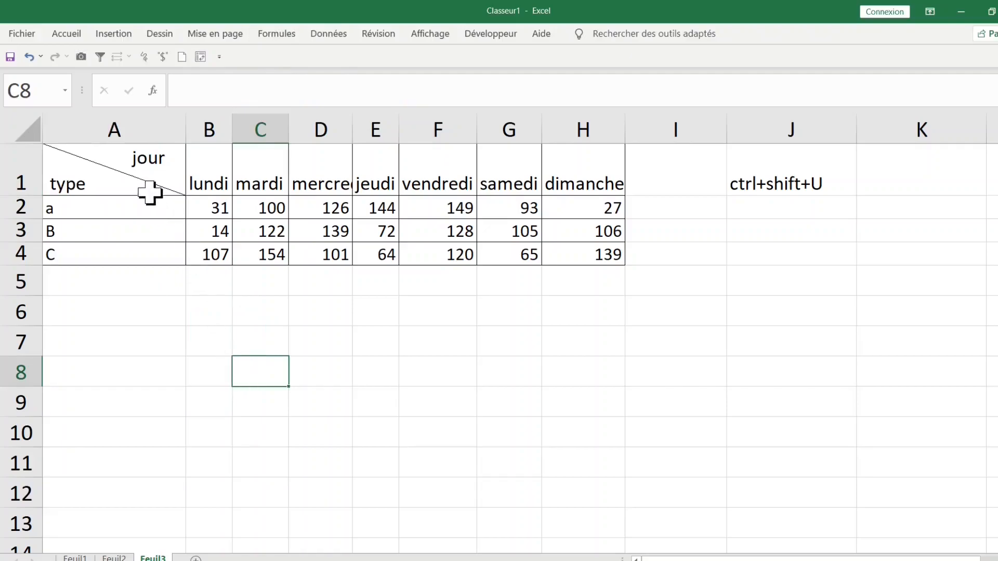
pyautogui.click(140, 178)
pyautogui.click(148, 298)
pyautogui.click(109, 167)
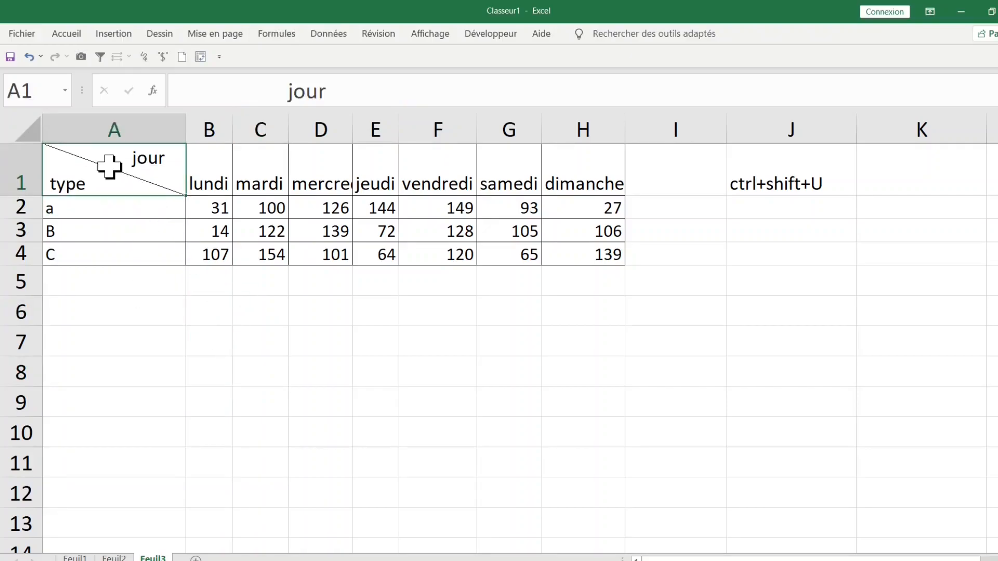
# Clear the text of cell A1 and remove its diagonal border
pyautogui.press('Delete')
pyautogui.hotkey('ctrl', '1')
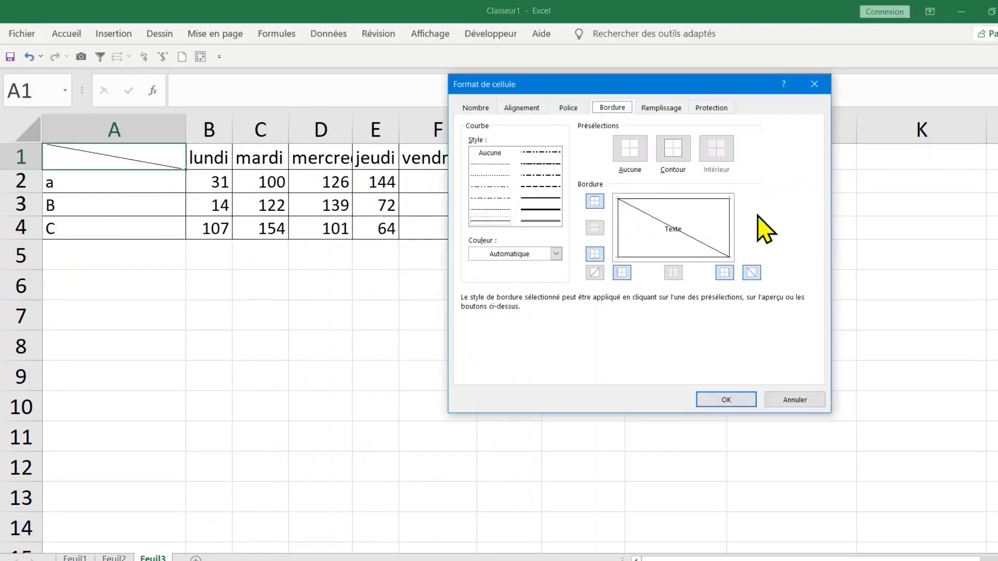
pyautogui.click(692, 244)
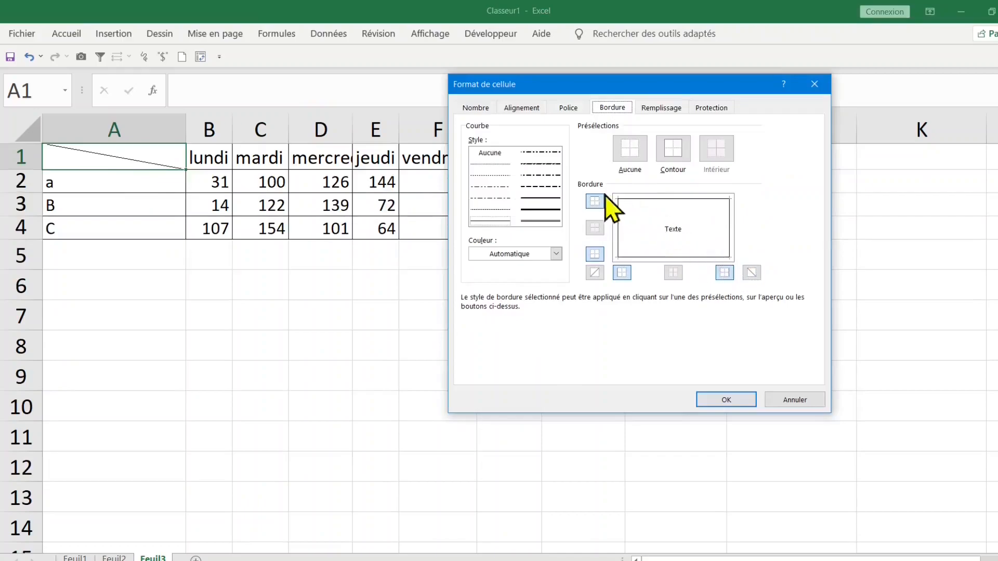
pyautogui.click(731, 403)
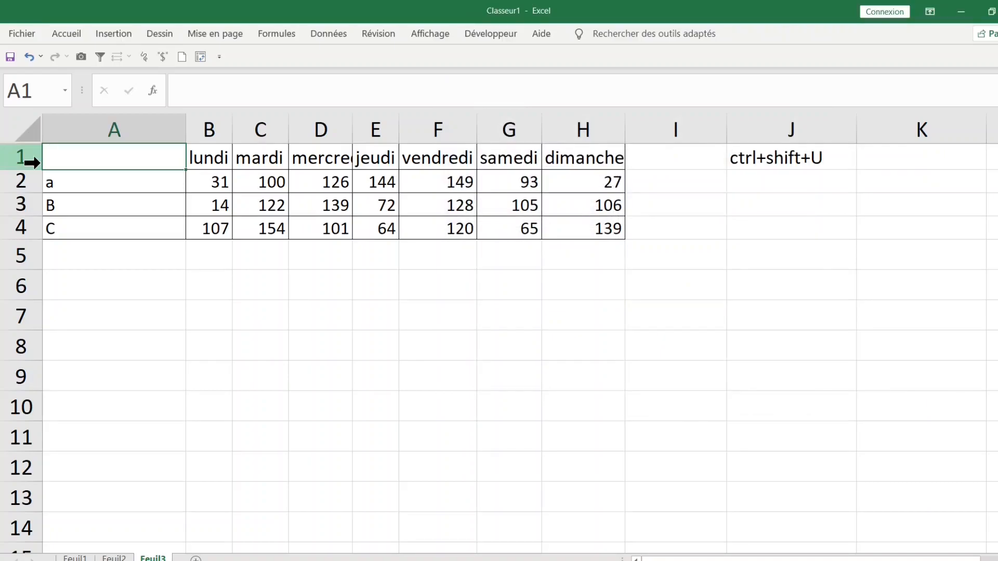
# Set cell A1's horizontal alignment to Distribué (Retrait) and its vertical alignment to Centré
pyautogui.hotkey('ctrl', '1')
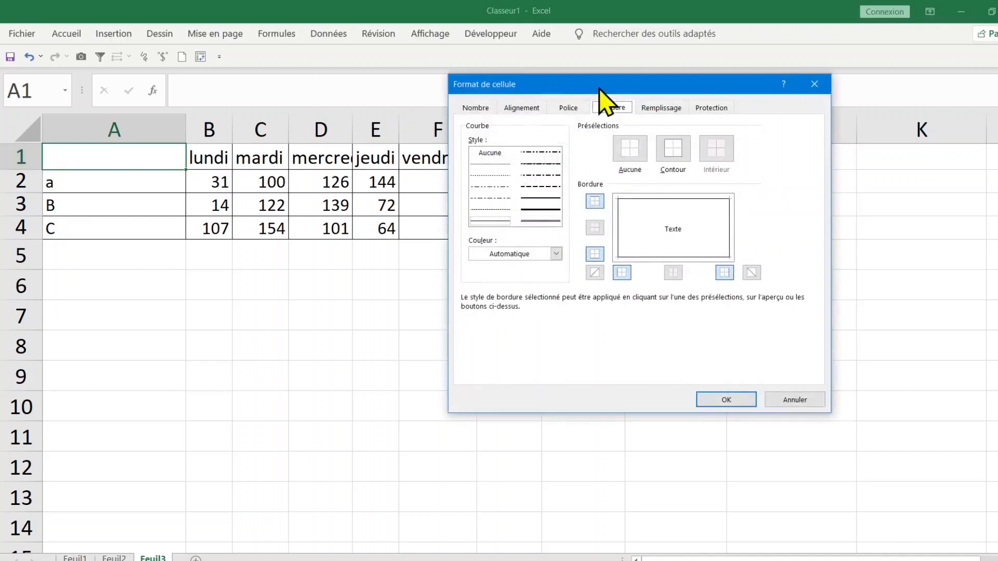
pyautogui.click(522, 108)
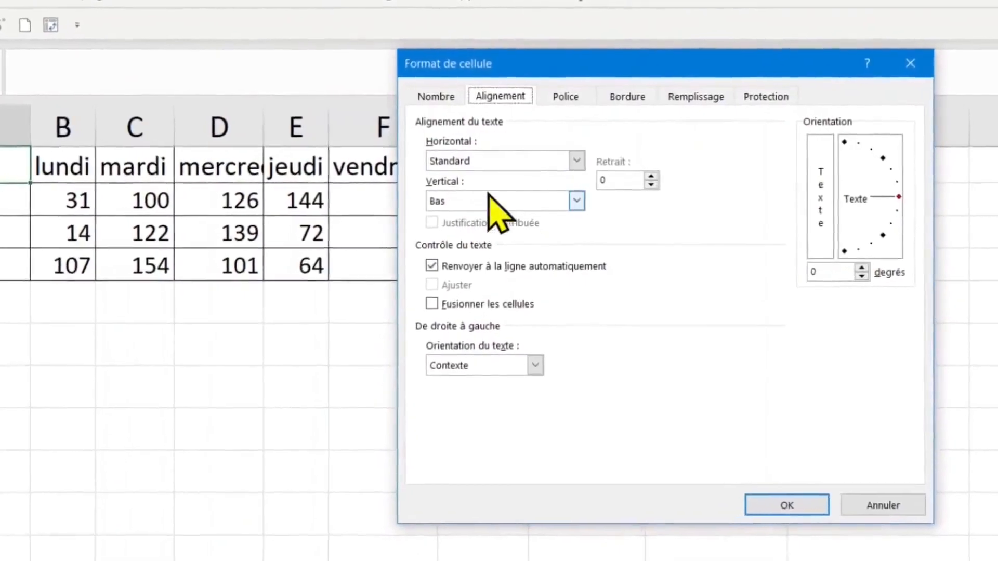
pyautogui.click(578, 165)
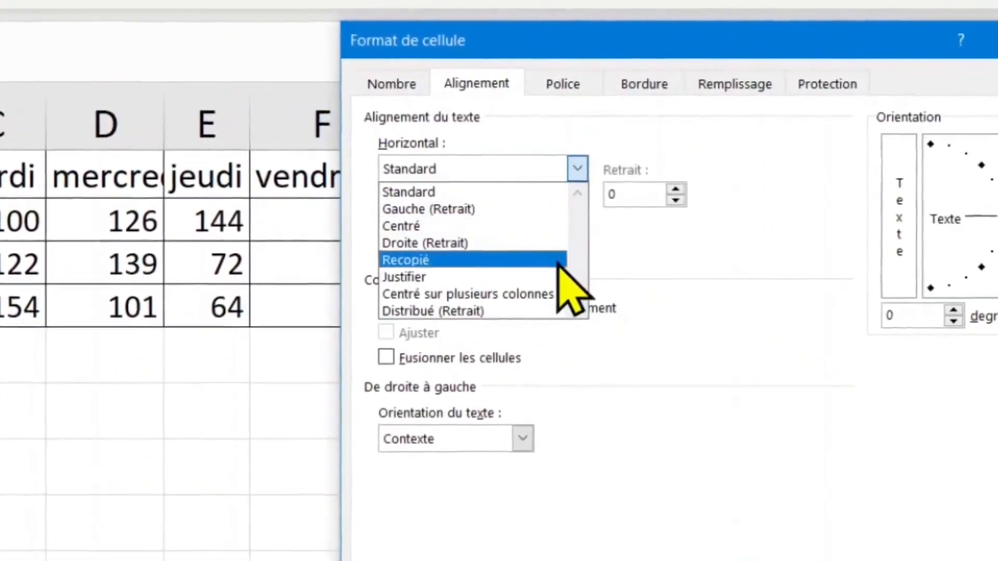
pyautogui.click(512, 327)
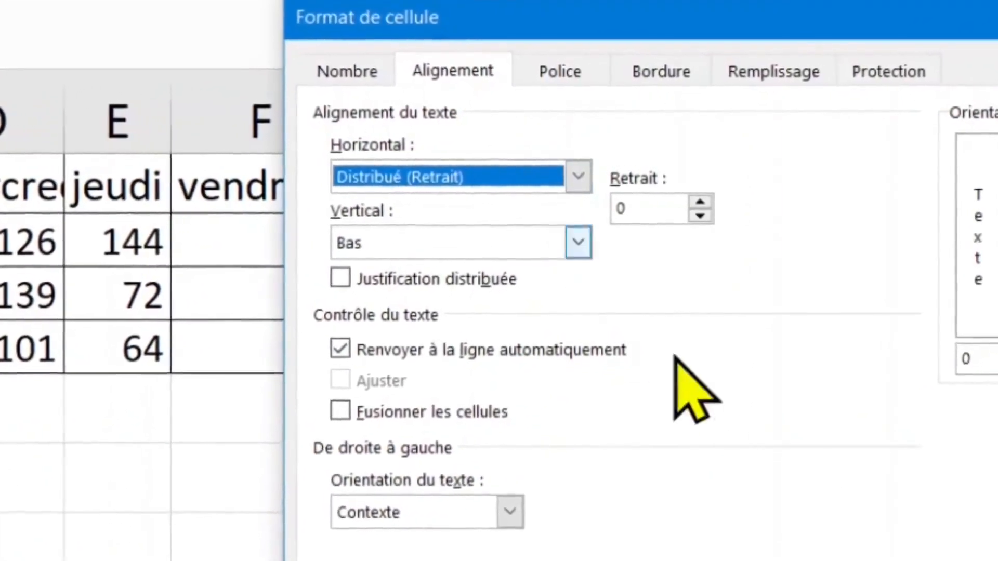
pyautogui.click(586, 255)
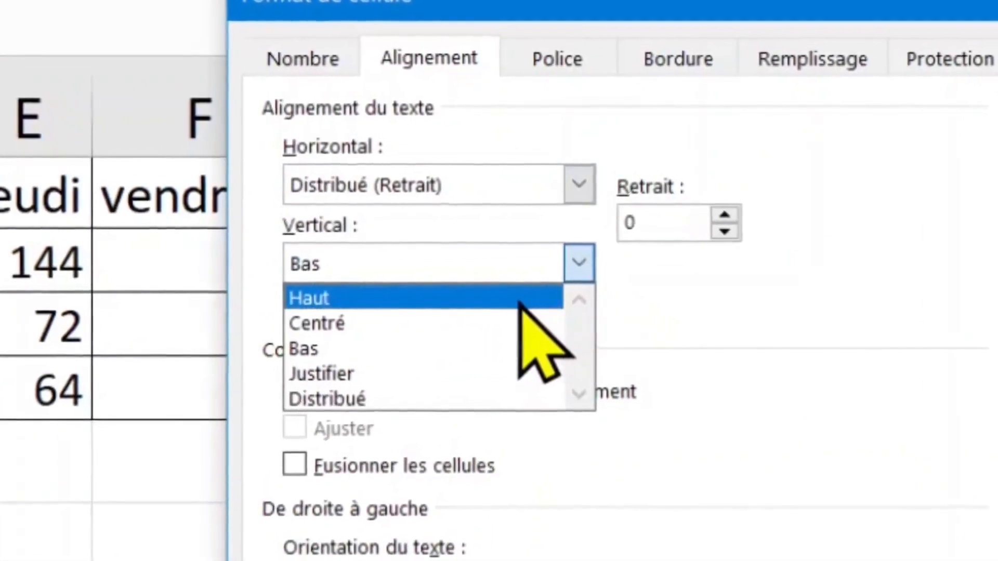
pyautogui.click(483, 334)
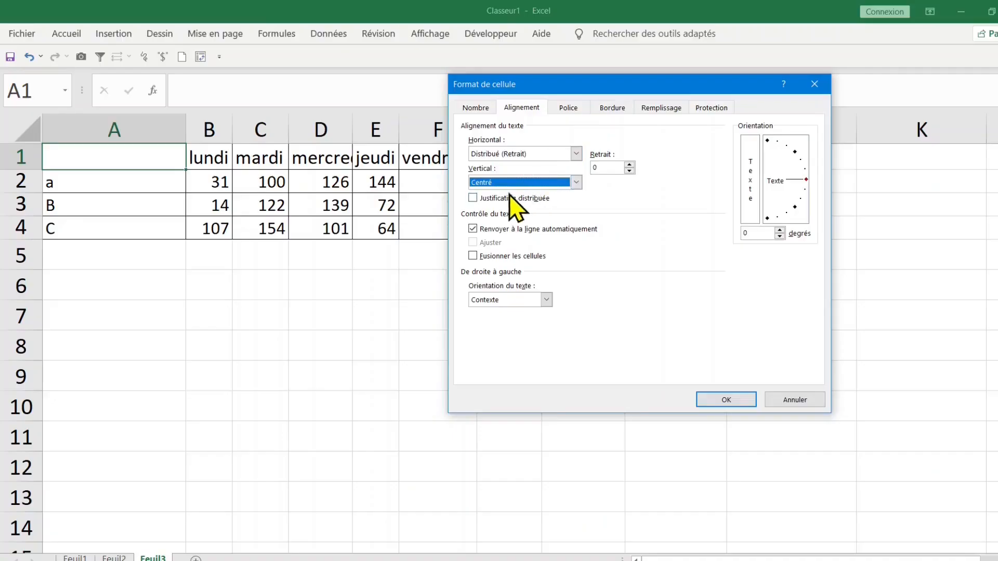
pyautogui.click(718, 399)
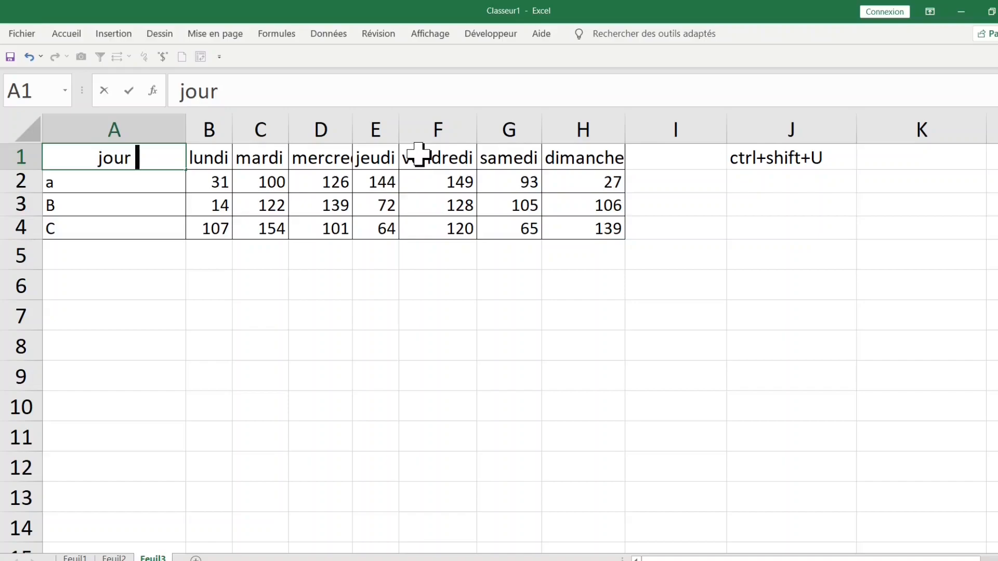
# Enter "jour" in cell A1 with "type ." on a second line of the same cell
pyautogui.press('F2')
pyautogui.hotkey('alt', 'Return')
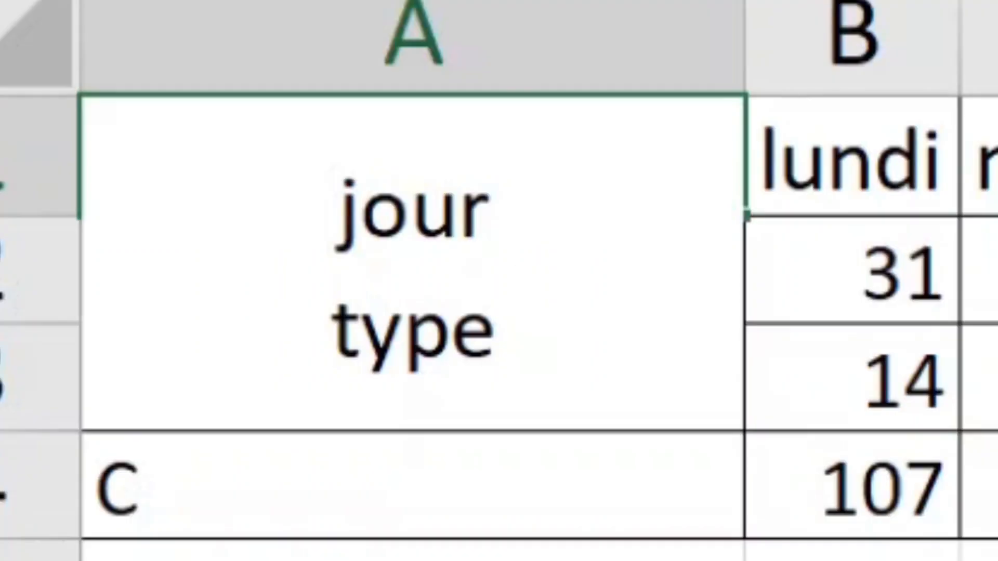
pyautogui.write(',')
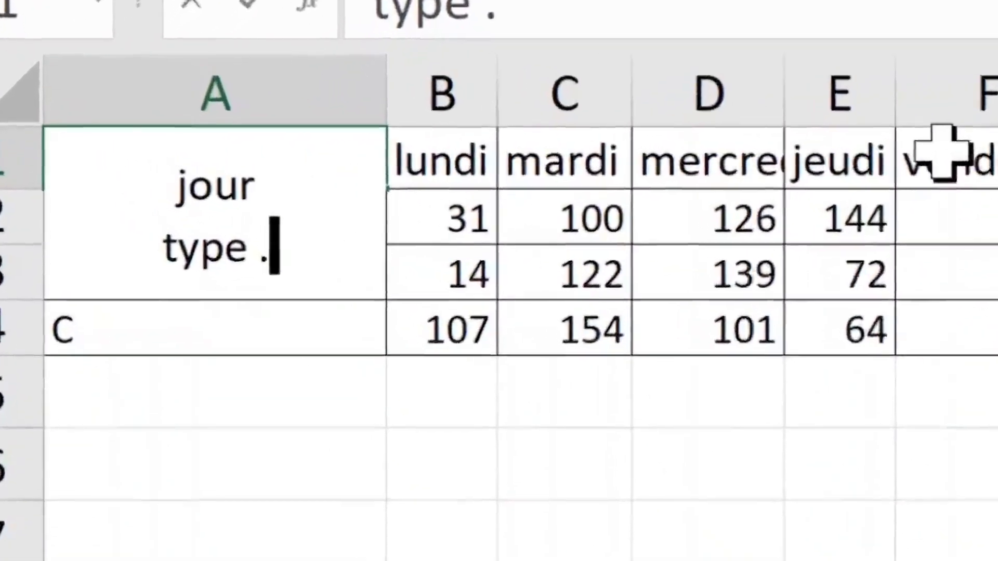
pyautogui.press('Return')
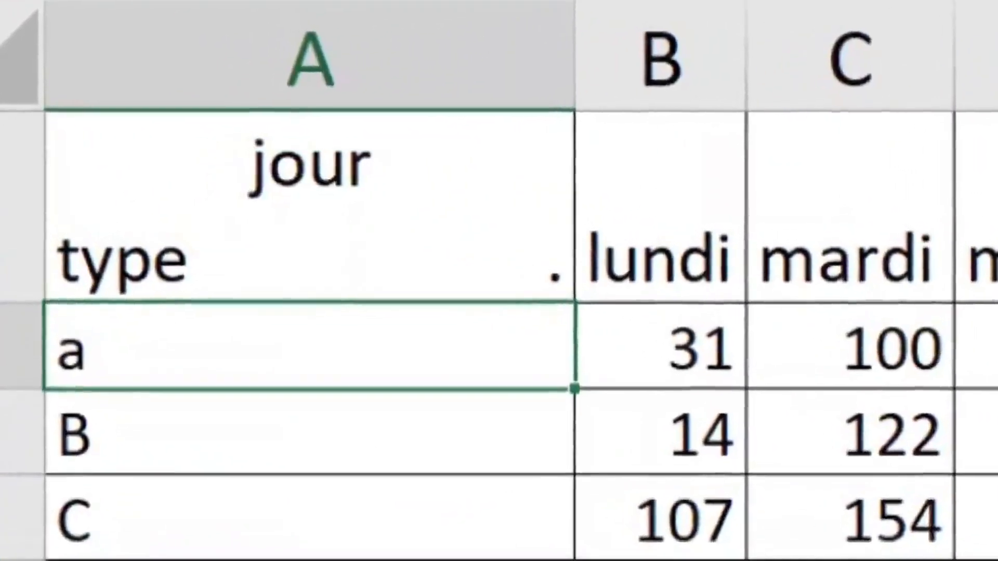
# Try several widths for column A and leave it at about 22
pyautogui.click(605, 188)
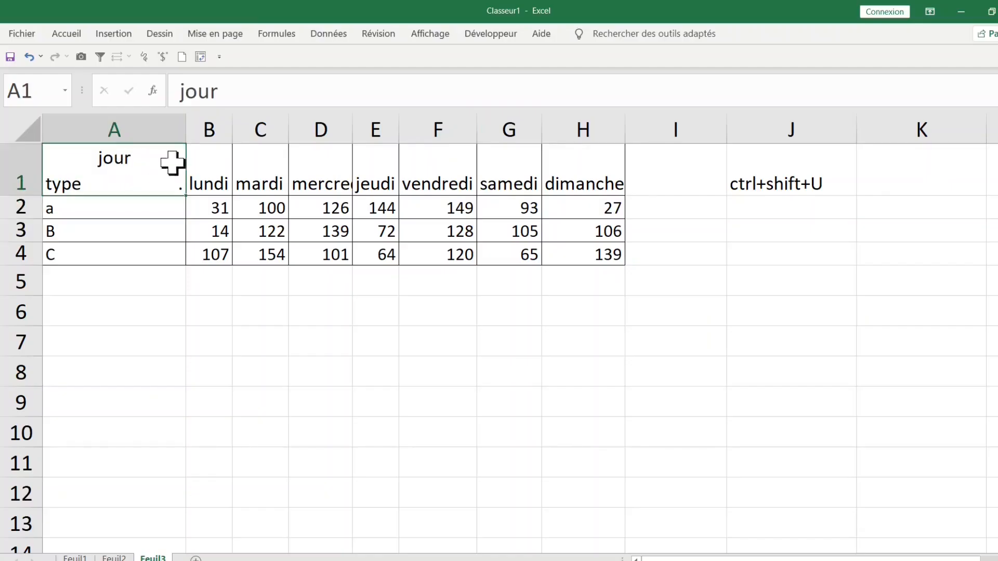
pyautogui.moveTo(191, 124); pyautogui.dragTo(191, 123)
pyautogui.moveTo(315, 124); pyautogui.dragTo(427, 120)
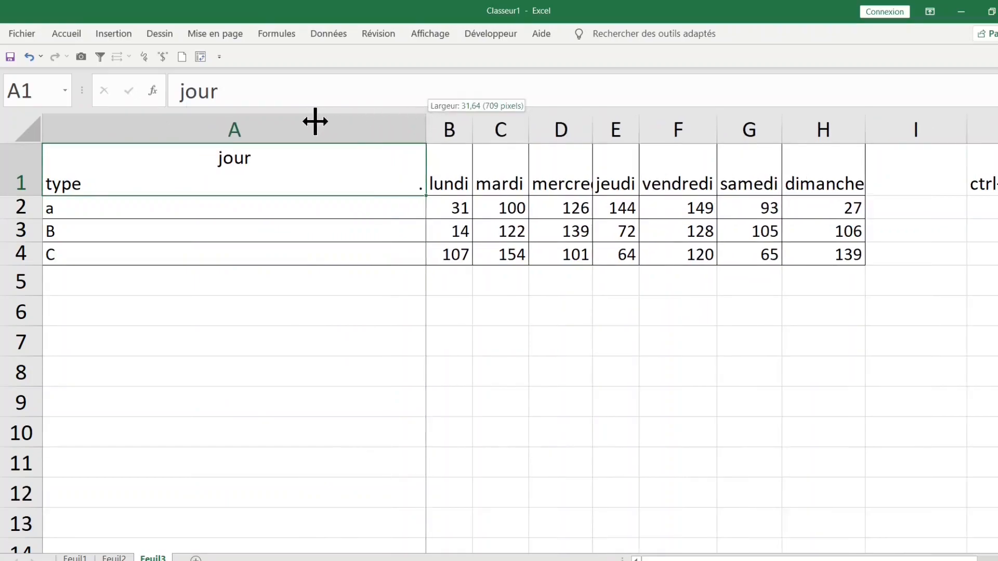
pyautogui.moveTo(315, 122); pyautogui.dragTo(314, 122)
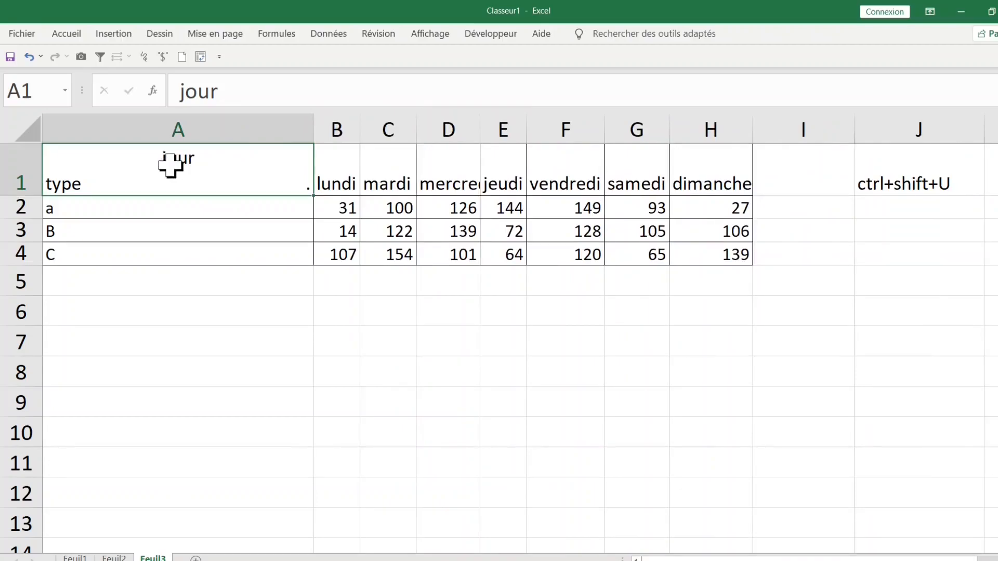
# Add a thick red diagonal border to cell A1, running from its upper-left to its lower-right corner
pyautogui.hotkey('ctrl', '1')
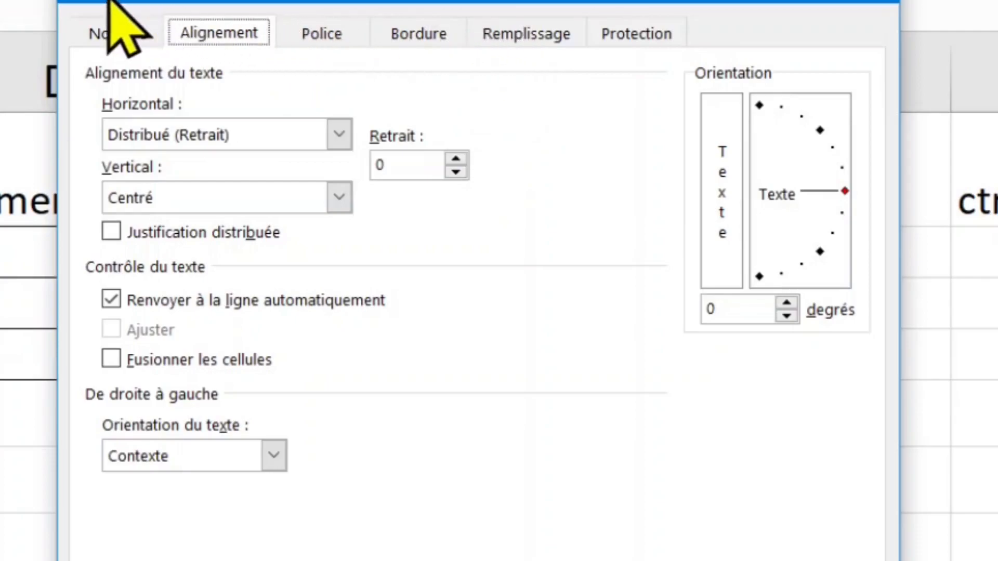
pyautogui.click(442, 39)
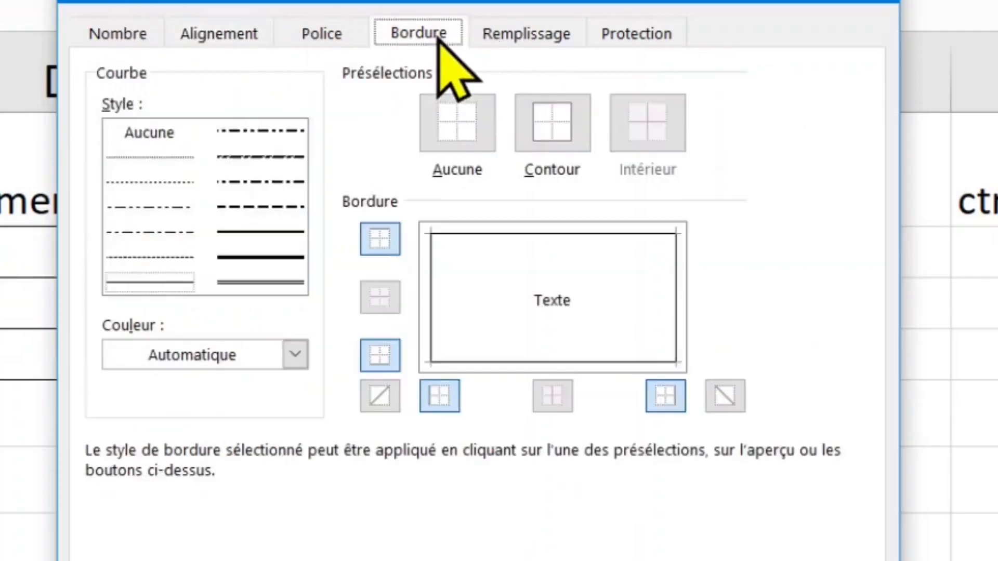
pyautogui.click(541, 301)
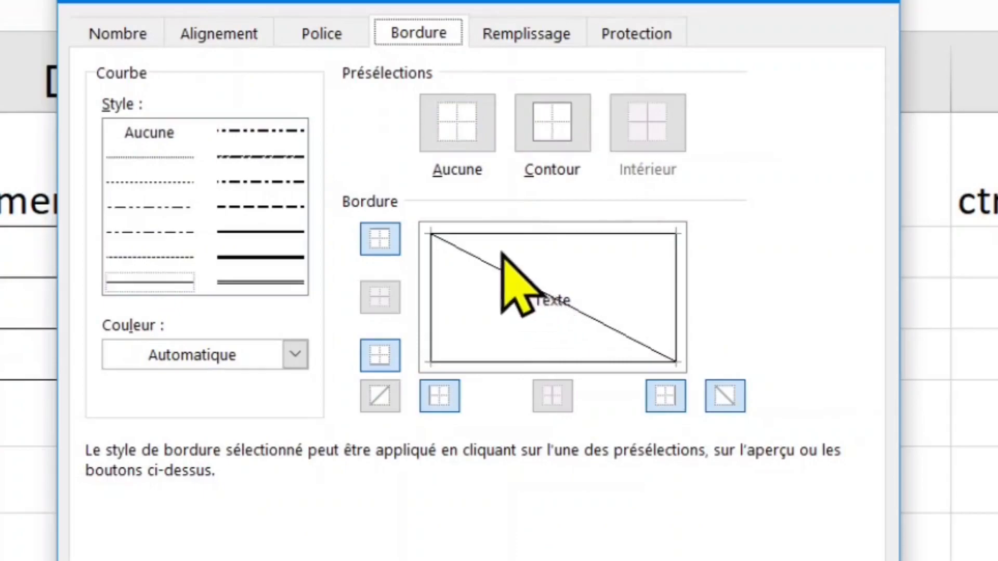
pyautogui.click(261, 258)
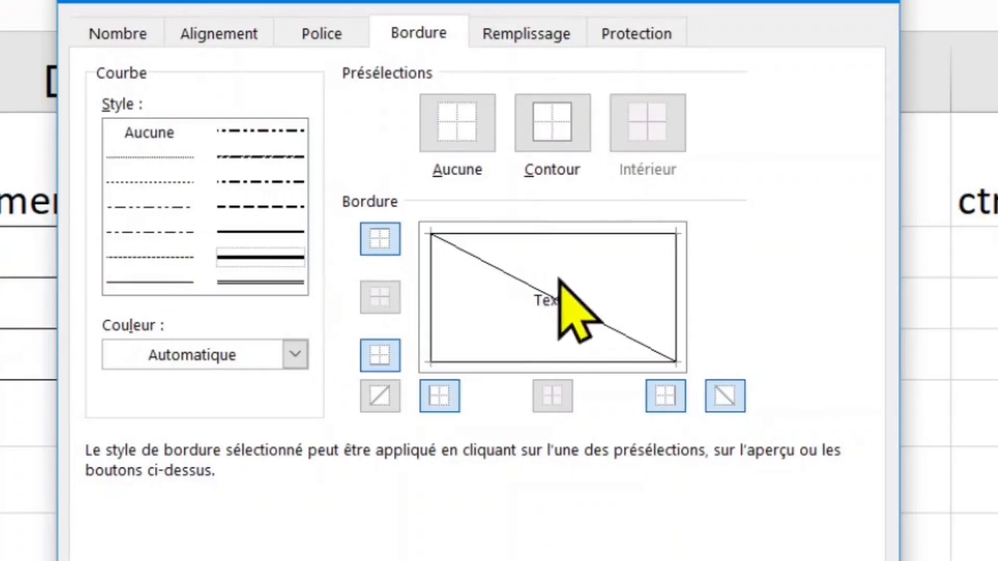
pyautogui.click(546, 297)
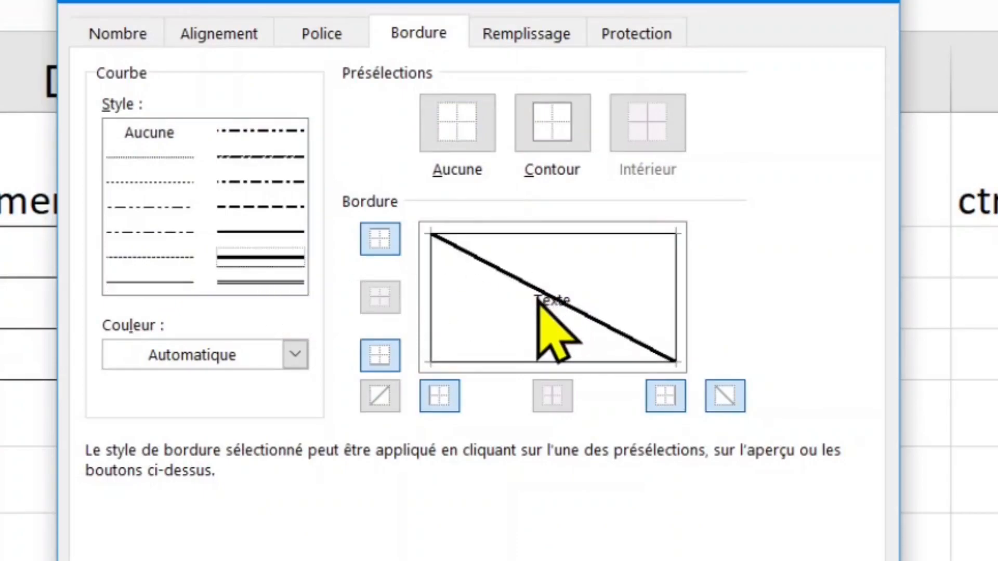
pyautogui.click(296, 356)
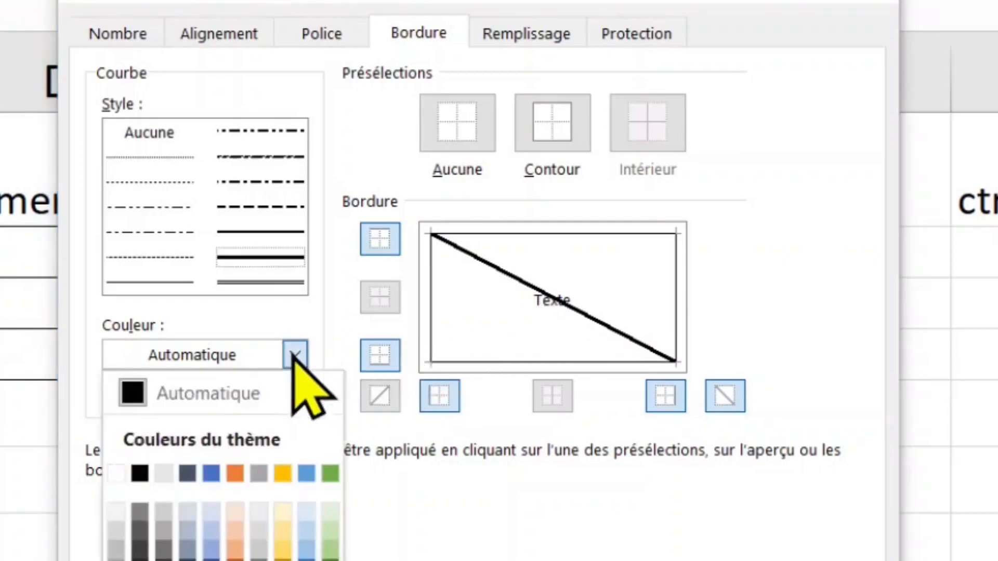
pyautogui.click(140, 560)
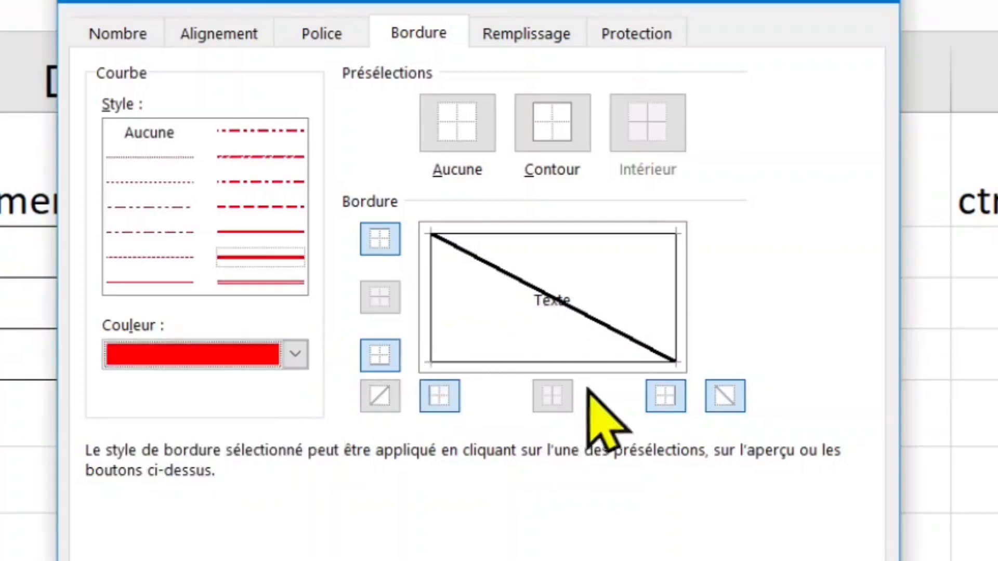
pyautogui.click(503, 273)
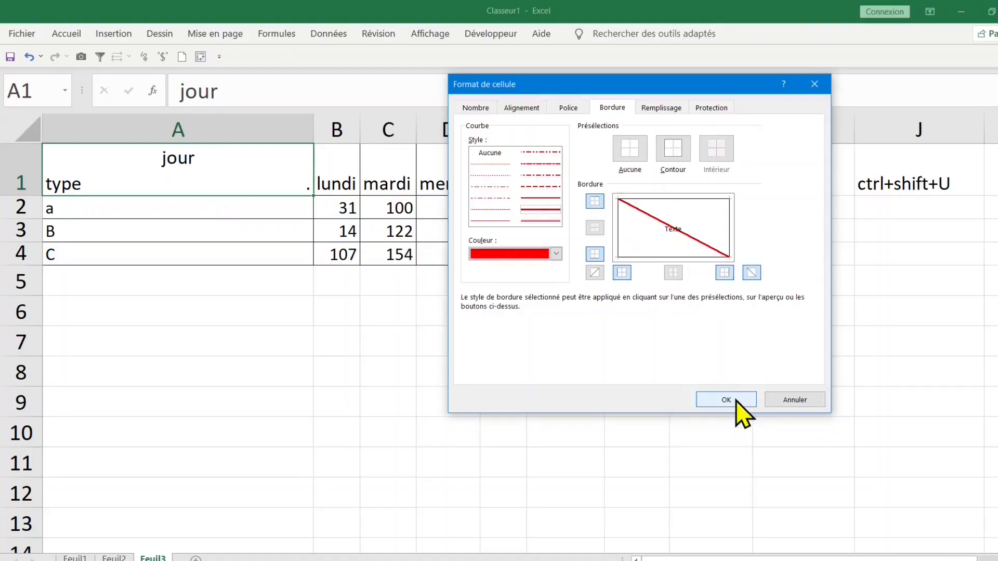
pyautogui.click(733, 402)
pyautogui.click(320, 332)
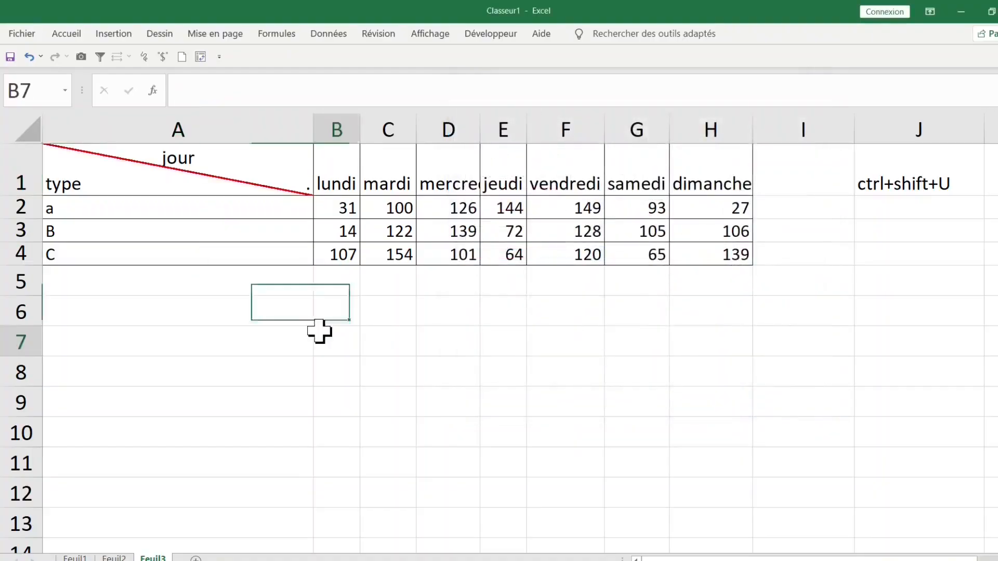
# Try several wider and narrower widths for column A, leaving it slightly wider than it was at the start
pyautogui.moveTo(313, 127); pyautogui.dragTo(349, 127)
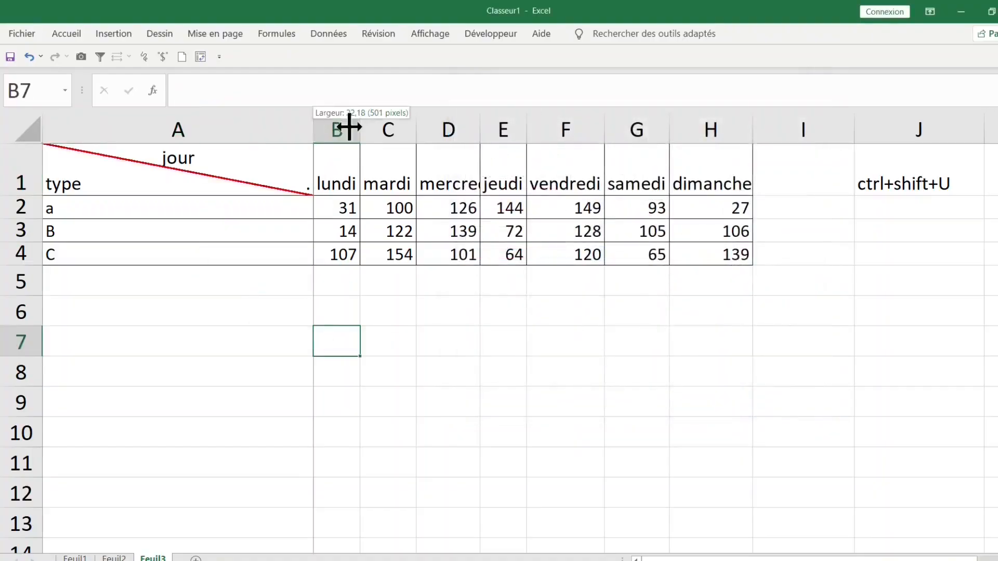
pyautogui.moveTo(481, 128); pyautogui.dragTo(535, 128)
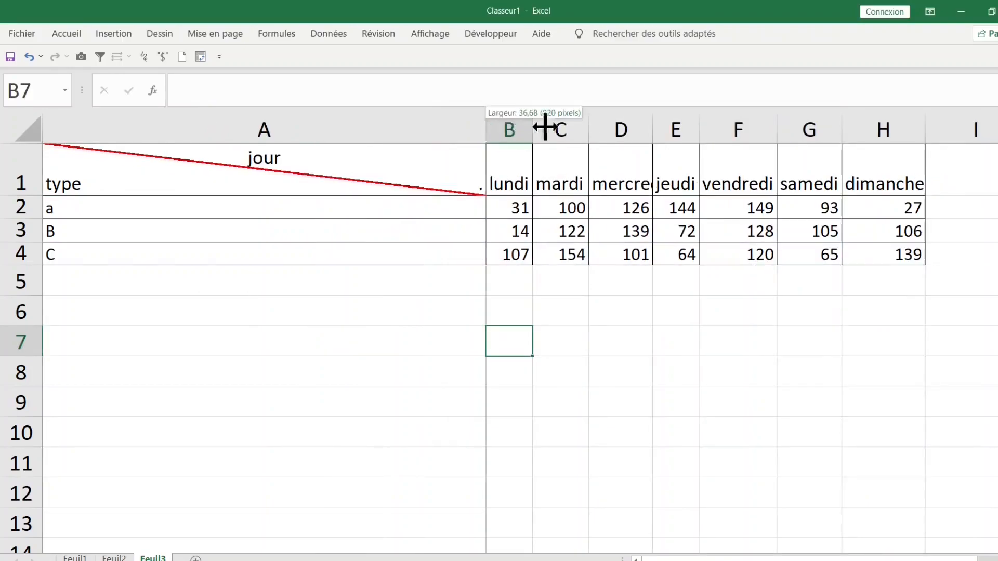
pyautogui.moveTo(608, 127); pyautogui.dragTo(607, 127)
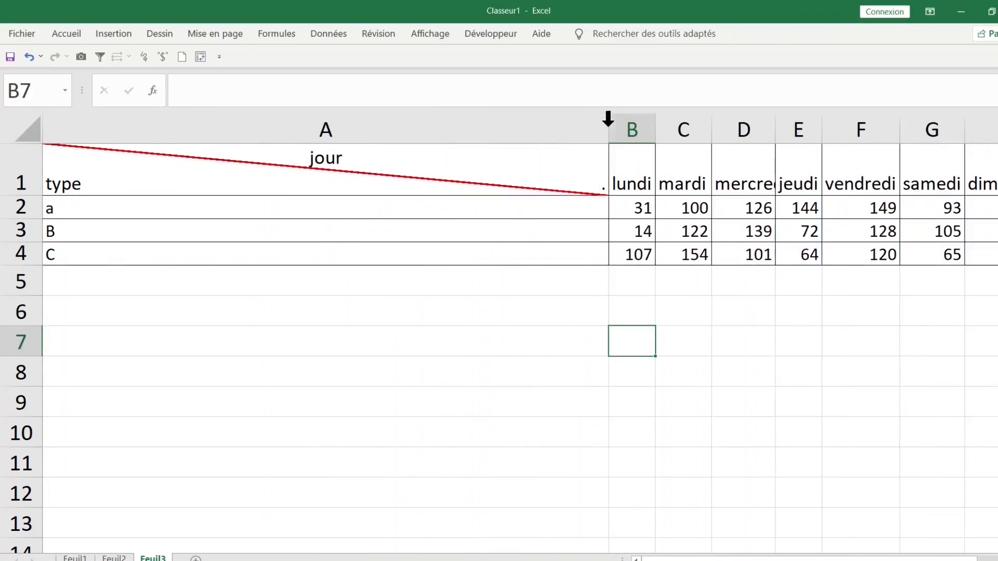
pyautogui.doubleClick(608, 126)
pyautogui.click(397, 314)
pyautogui.click(68, 129)
pyautogui.moveTo(97, 129); pyautogui.dragTo(208, 129)
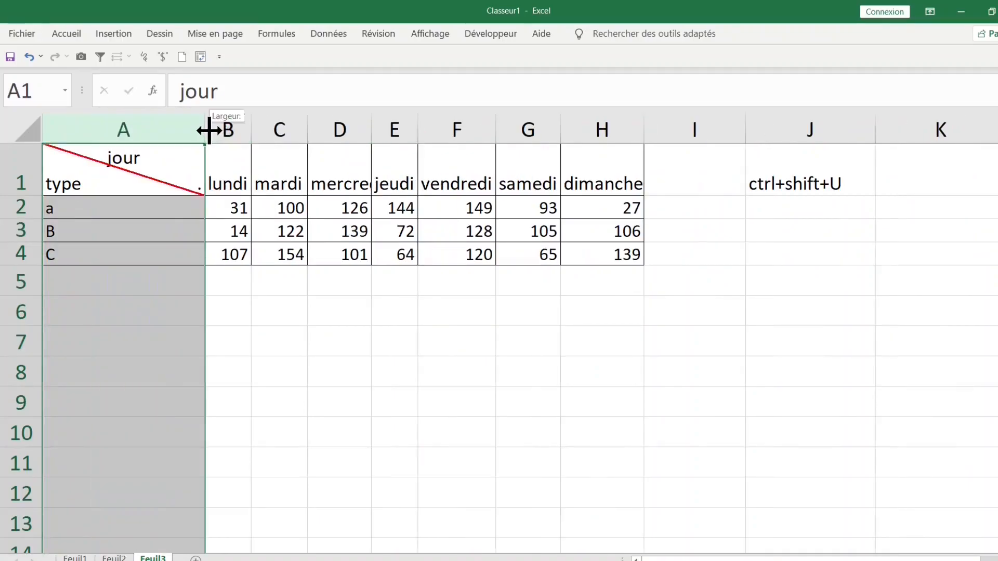
pyautogui.moveTo(286, 127); pyautogui.dragTo(339, 127)
# Expand the formula bar to two lines with cell A1 selected
pyautogui.click(281, 184)
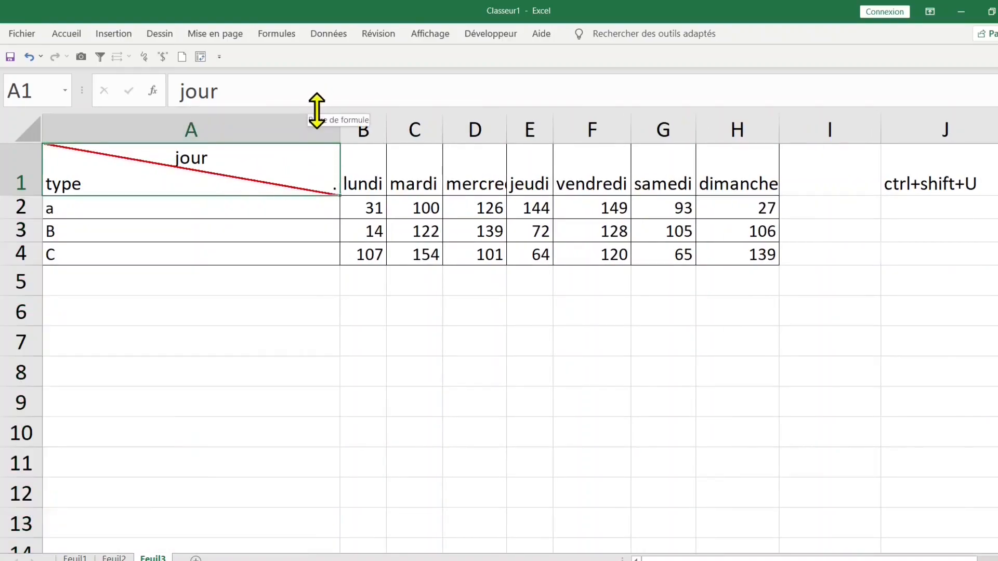
pyautogui.moveTo(316, 114); pyautogui.dragTo(315, 136)
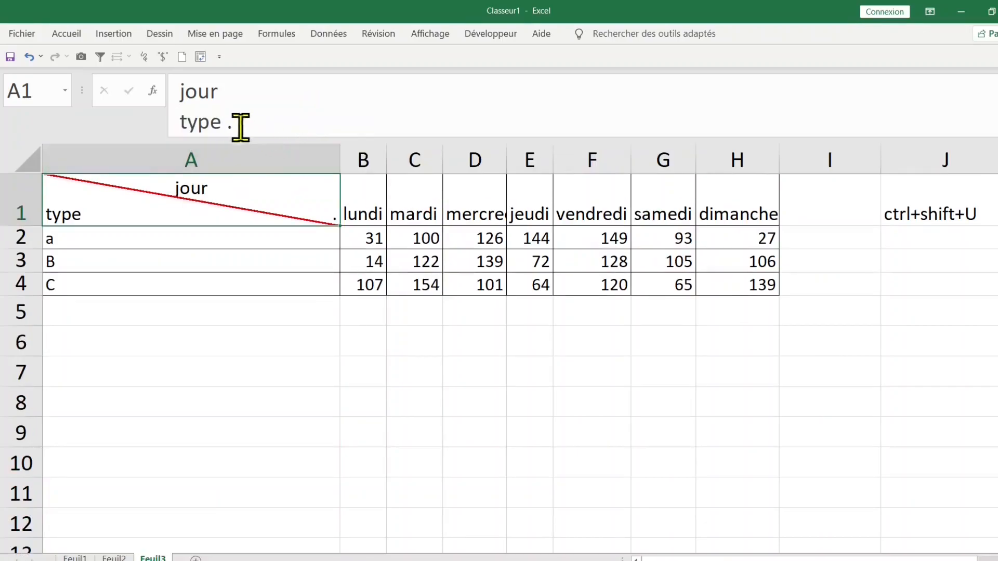
# Try font size 1 for the period after "type" in cell A1
pyautogui.doubleClick(312, 212)
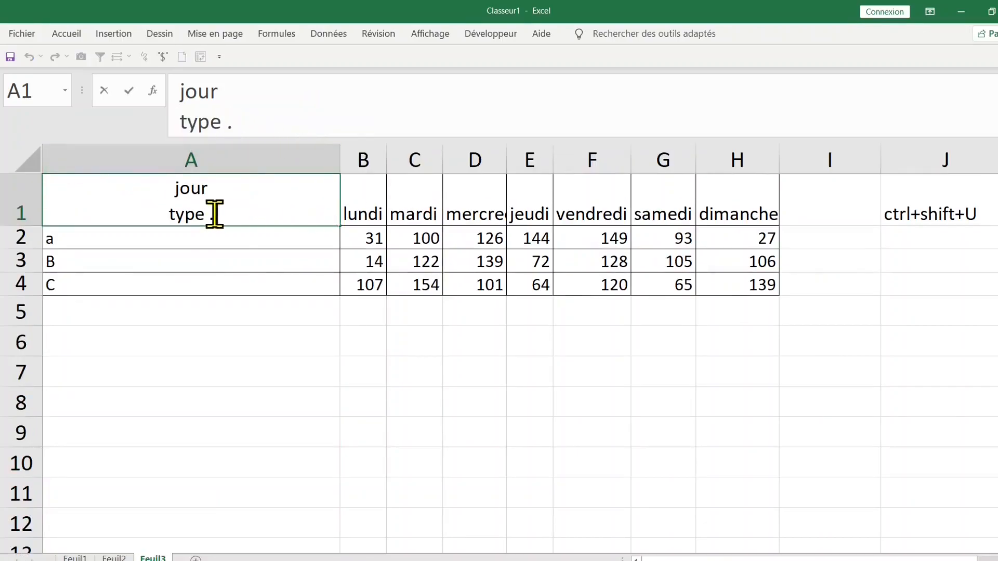
pyautogui.moveTo(210, 214); pyautogui.dragTo(258, 217)
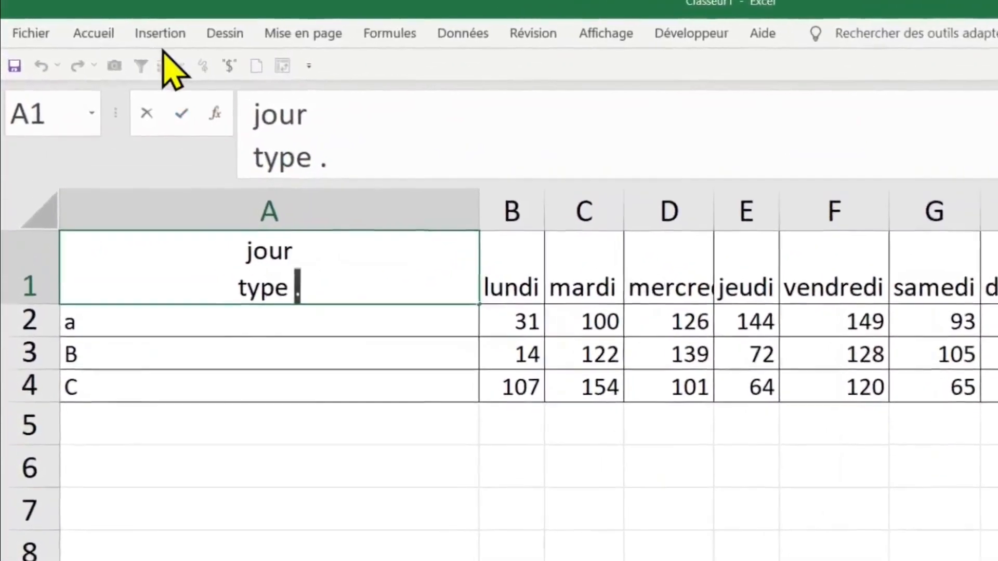
pyautogui.click(125, 36)
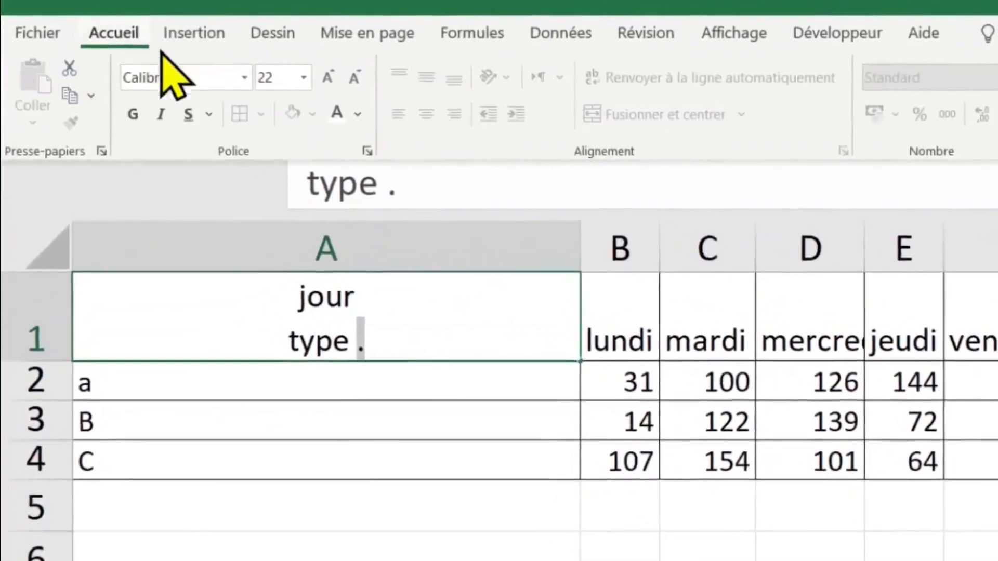
pyautogui.click(263, 78)
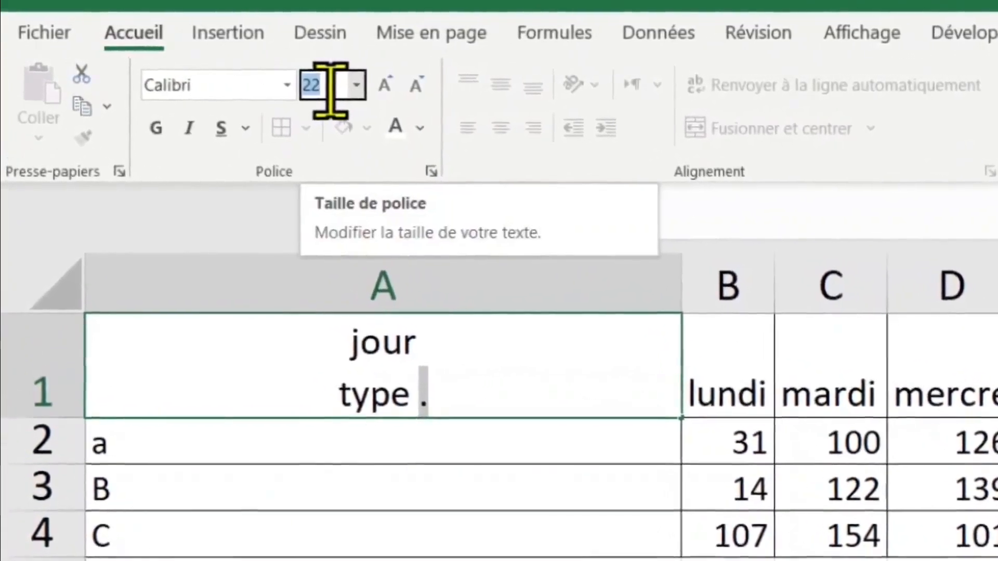
pyautogui.write('1')
pyautogui.press('Return')
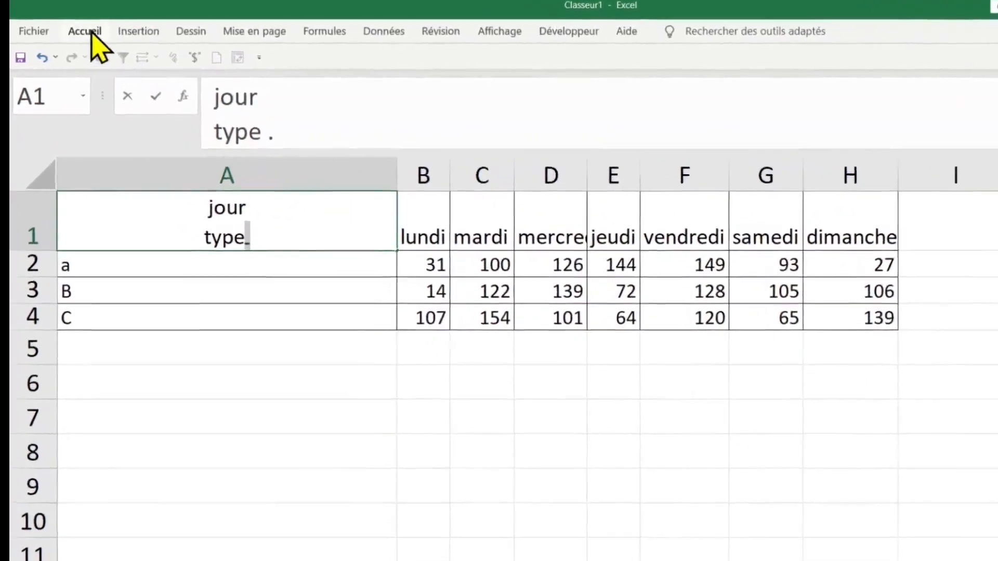
# Set the space and period after "type" in cell A1 to font size 24 and white font colour
pyautogui.click(66, 34)
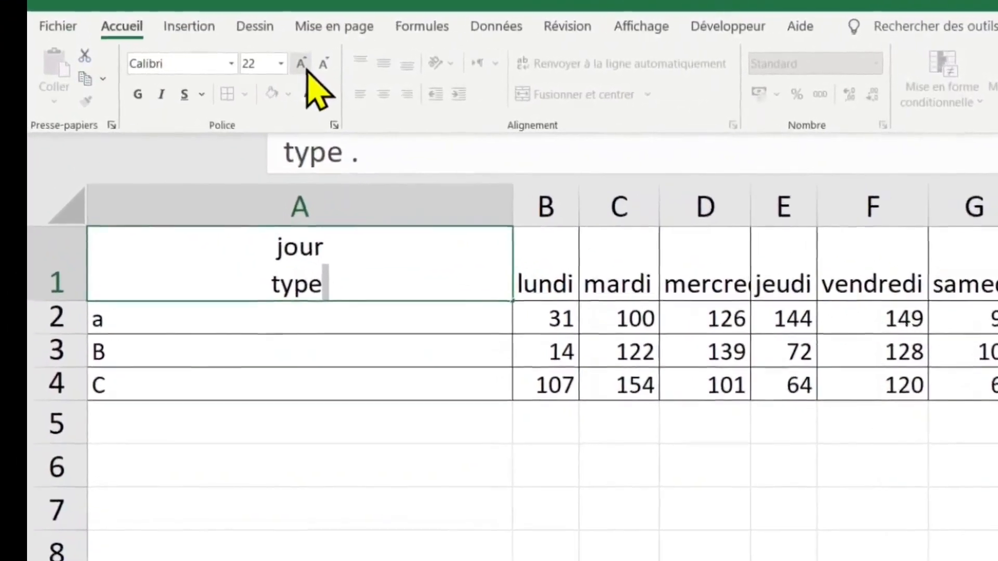
pyautogui.click(265, 62)
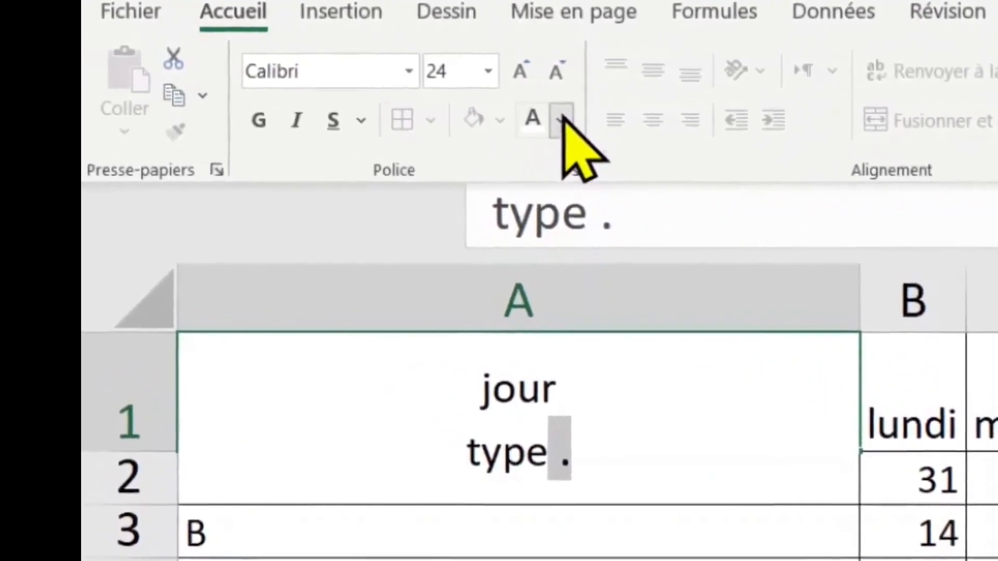
pyautogui.click(520, 115)
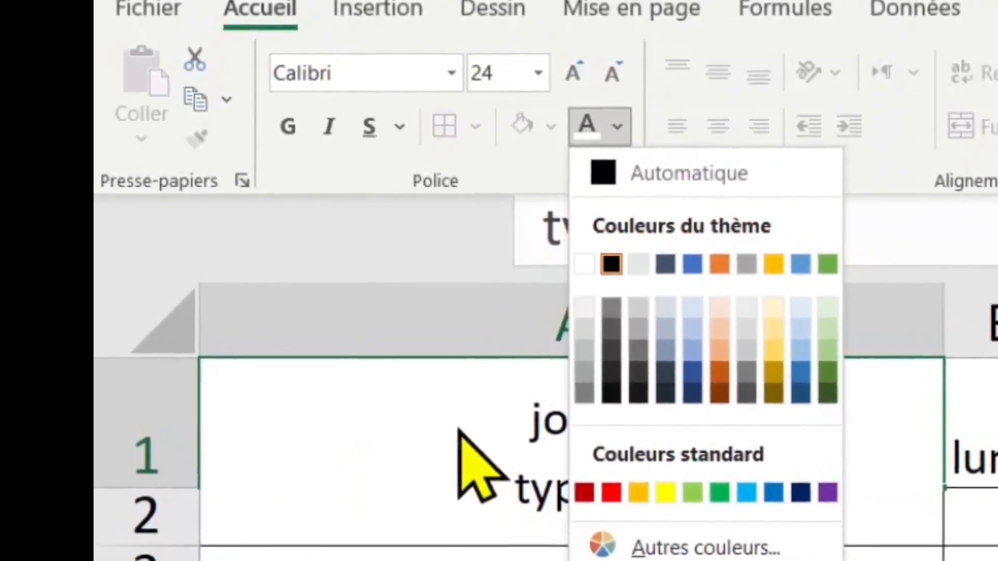
pyautogui.click(588, 263)
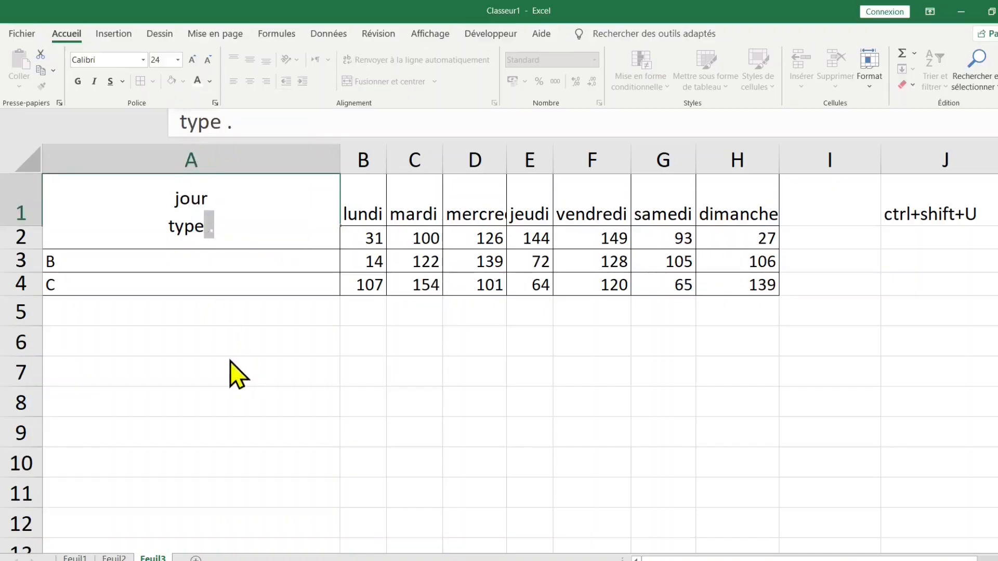
pyautogui.click(230, 360)
pyautogui.moveTo(195, 360); pyautogui.dragTo(312, 357)
pyautogui.click(187, 202)
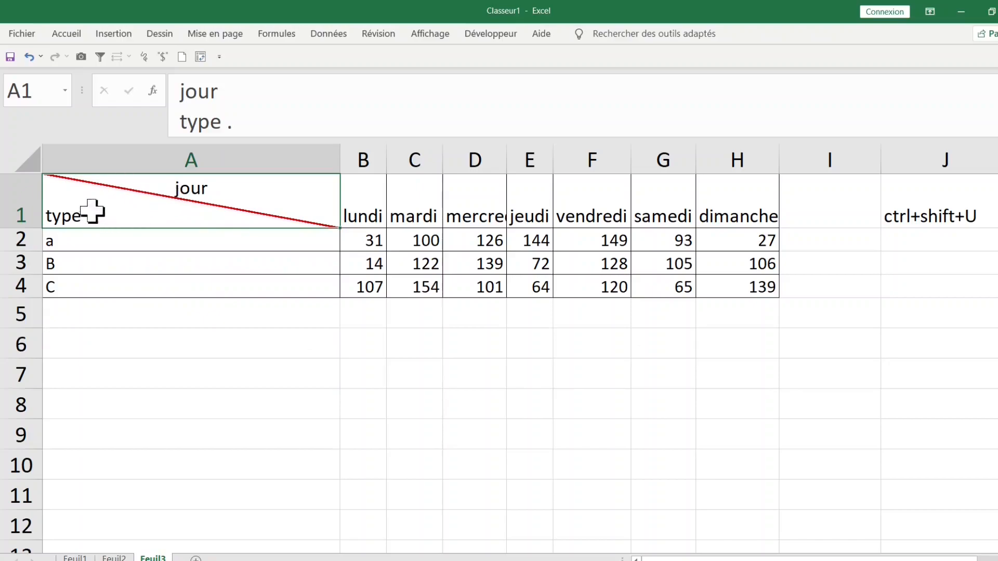
pyautogui.click(260, 379)
pyautogui.click(232, 221)
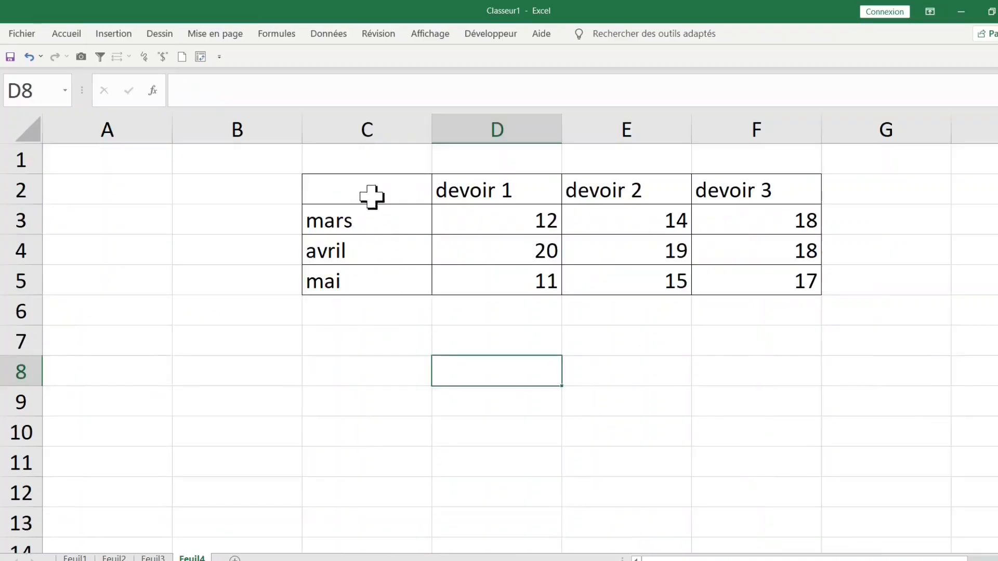
# Enter "devoir" in the empty corner cell C2 on Feuil4, with "mois" on a second line of the same cell
pyautogui.click(371, 196)
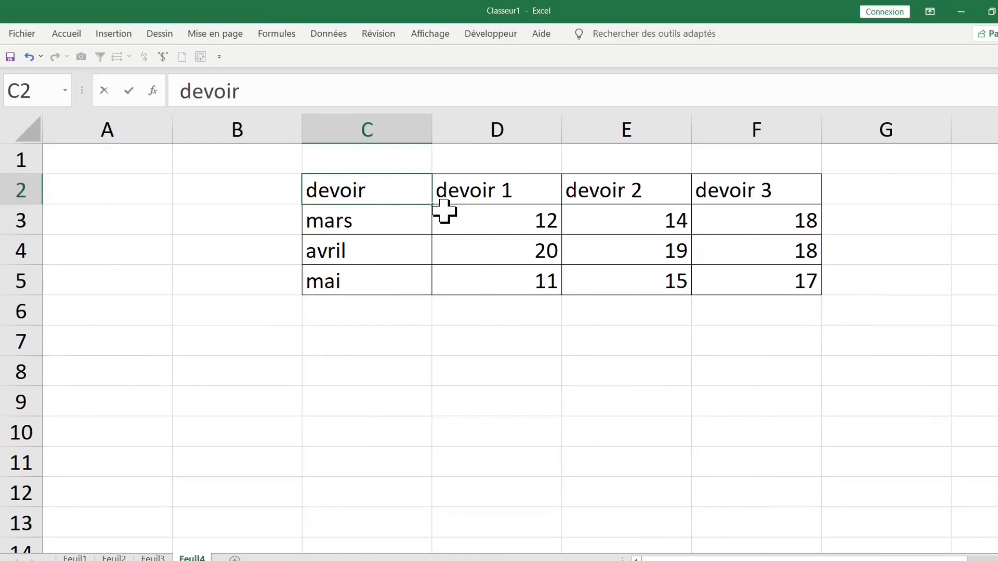
pyautogui.press('Return')
pyautogui.press('BackSpace')
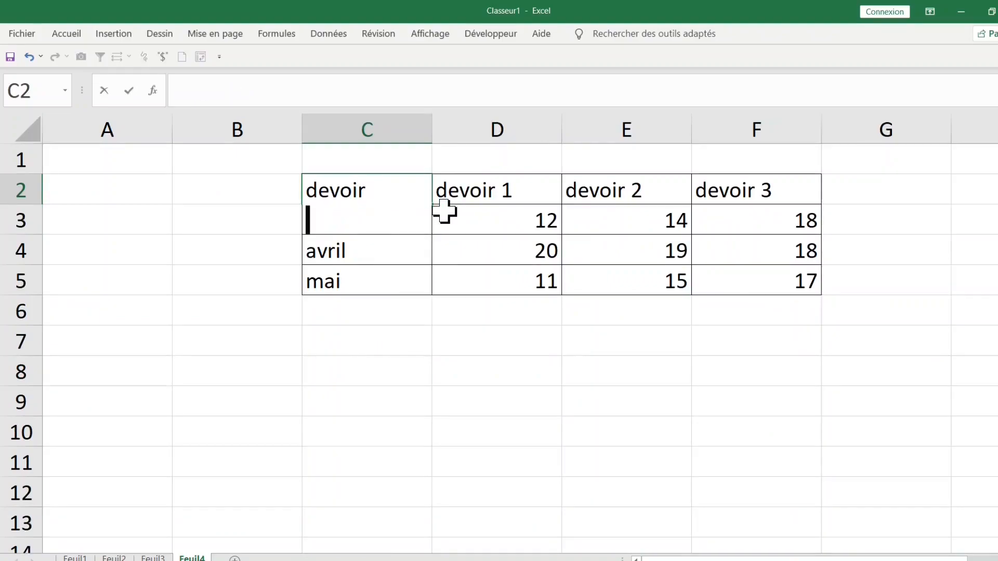
pyautogui.write('mois')
pyautogui.click(362, 339)
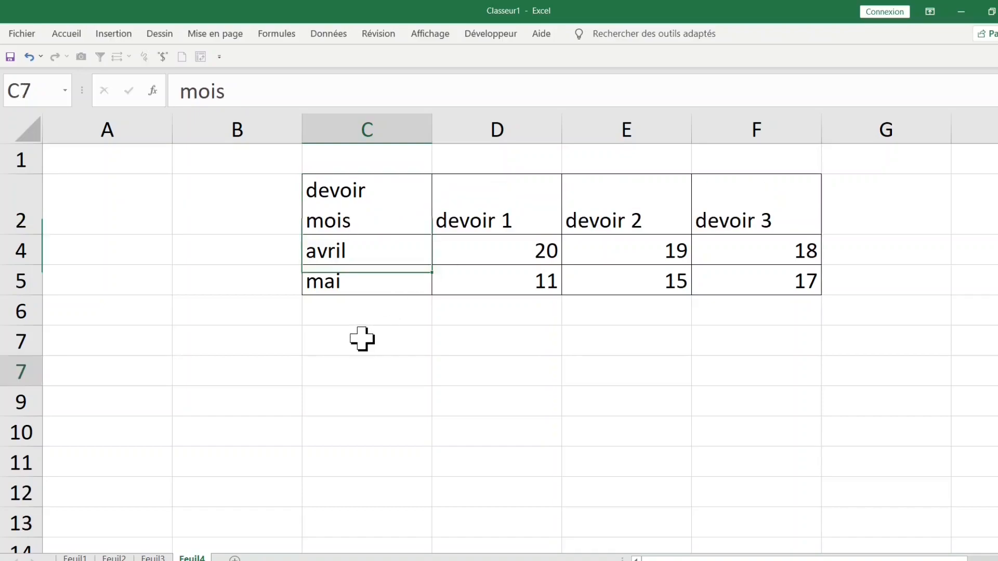
# Set cell C2's horizontal alignment to Distribué (Retrait) and its vertical alignment to Centré
pyautogui.click(356, 207)
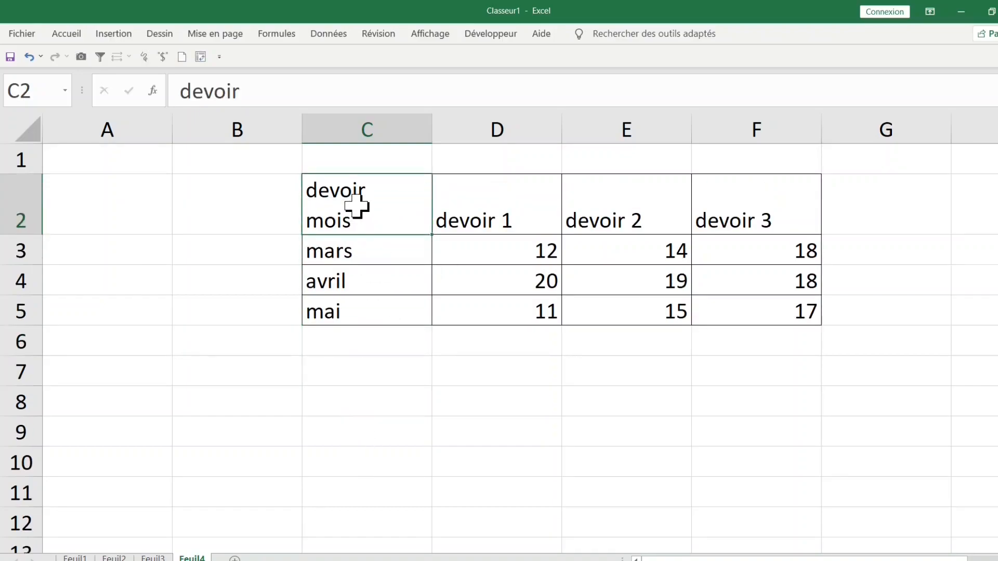
pyautogui.hotkey('ctrl', '1')
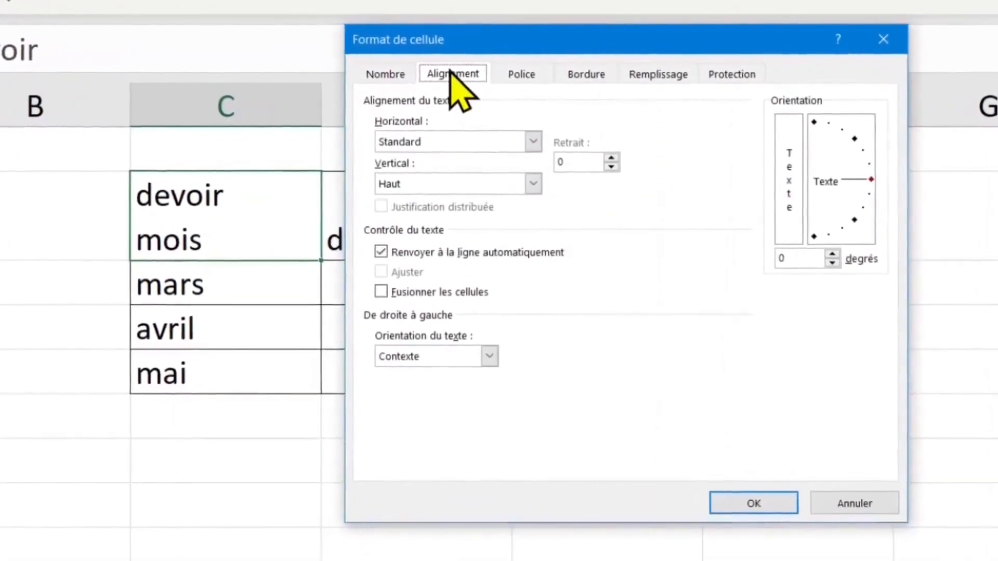
pyautogui.click(519, 139)
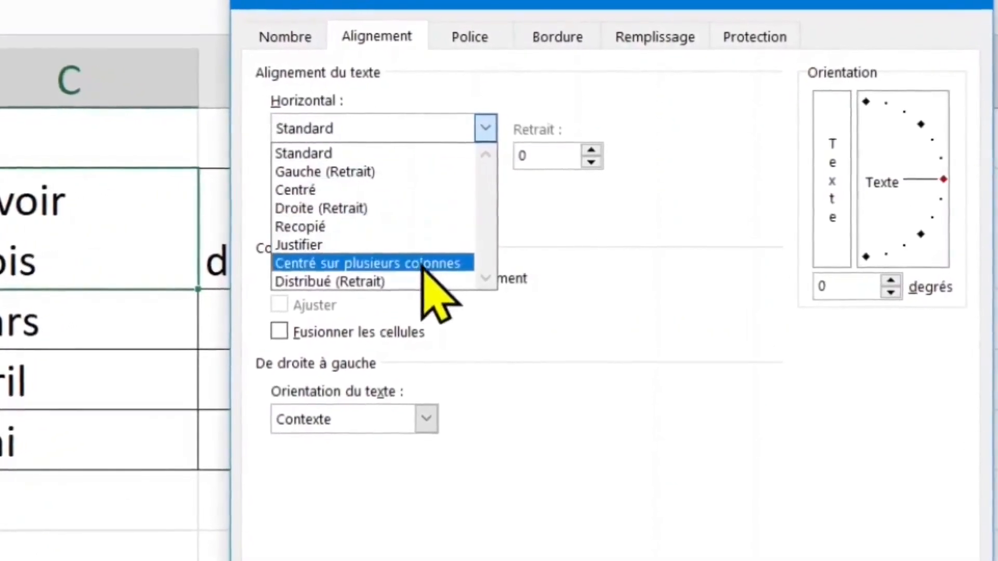
pyautogui.click(401, 287)
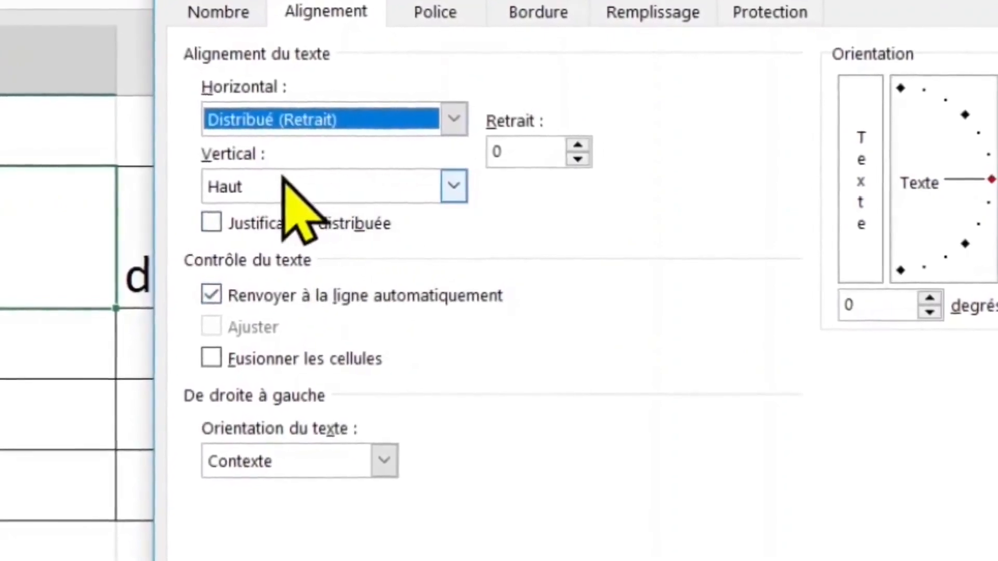
pyautogui.click(441, 188)
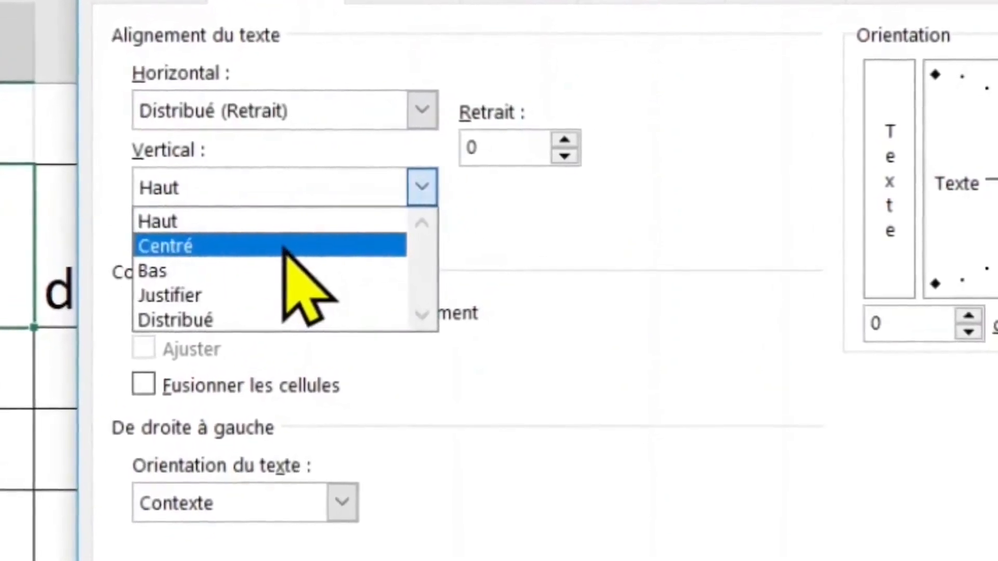
pyautogui.click(295, 249)
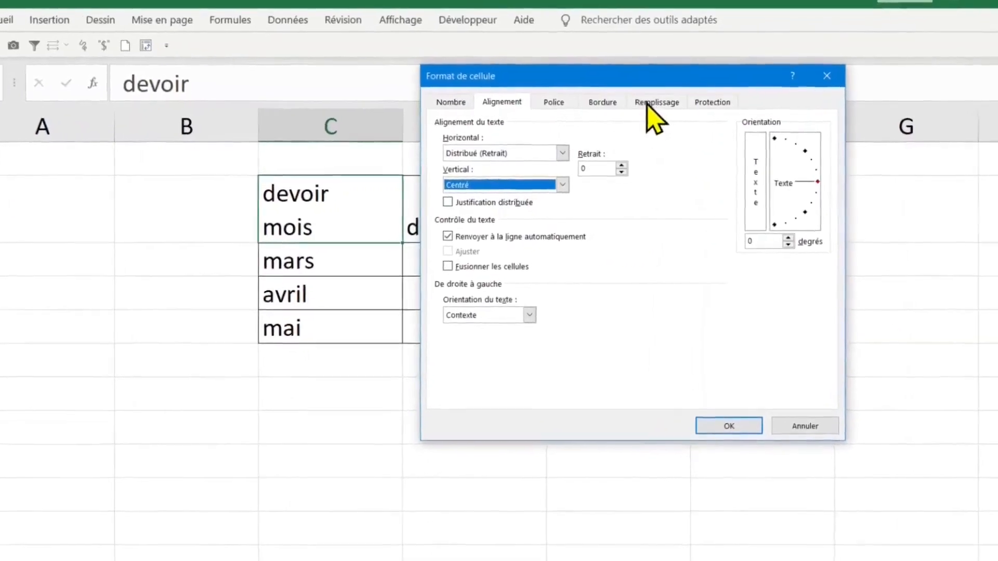
# Add a thick dark red diagonal border to cell C2, running from its upper-left to its lower-right corner
pyautogui.click(609, 101)
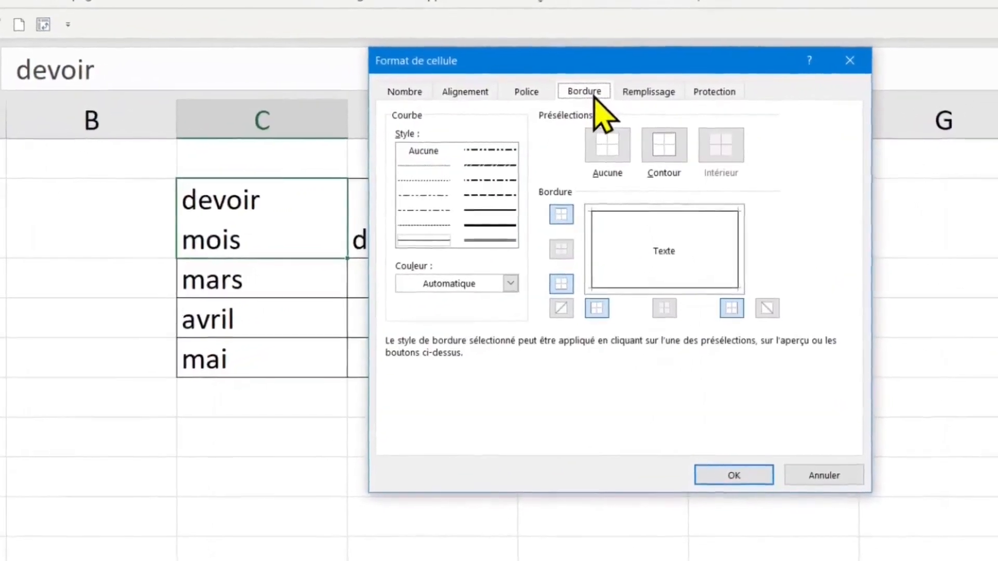
pyautogui.click(482, 227)
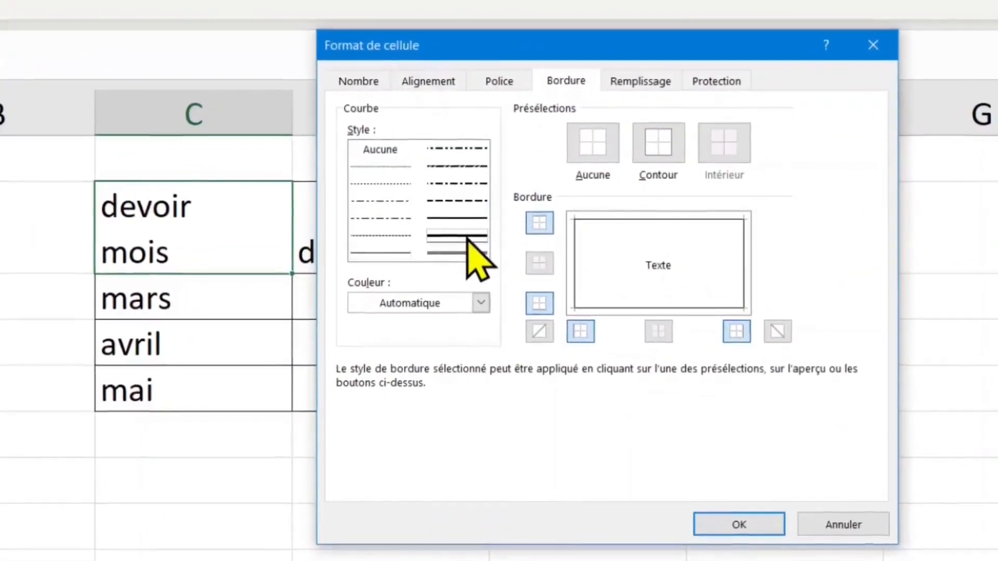
pyautogui.click(653, 264)
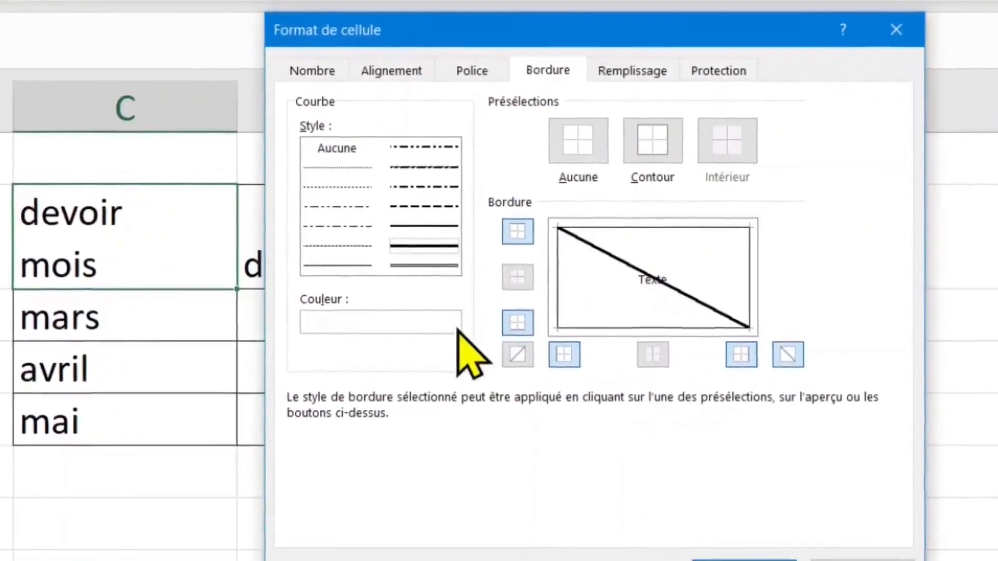
pyautogui.click(443, 327)
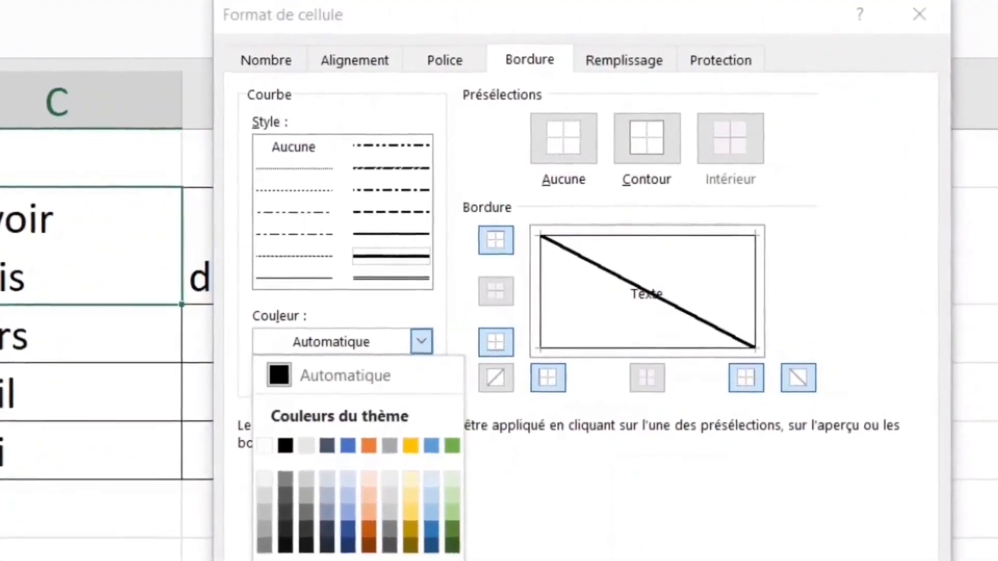
pyautogui.click(446, 560)
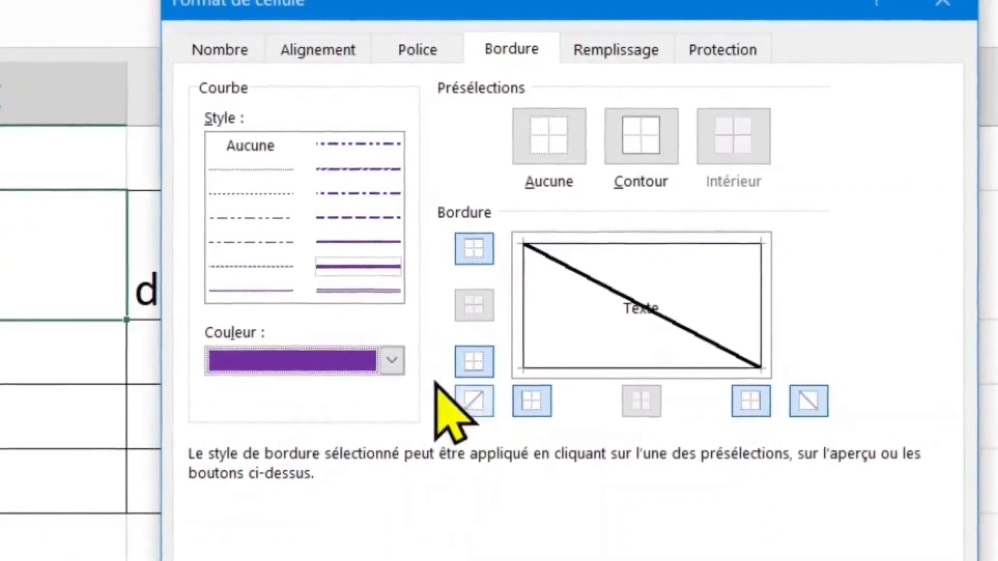
pyautogui.click(385, 366)
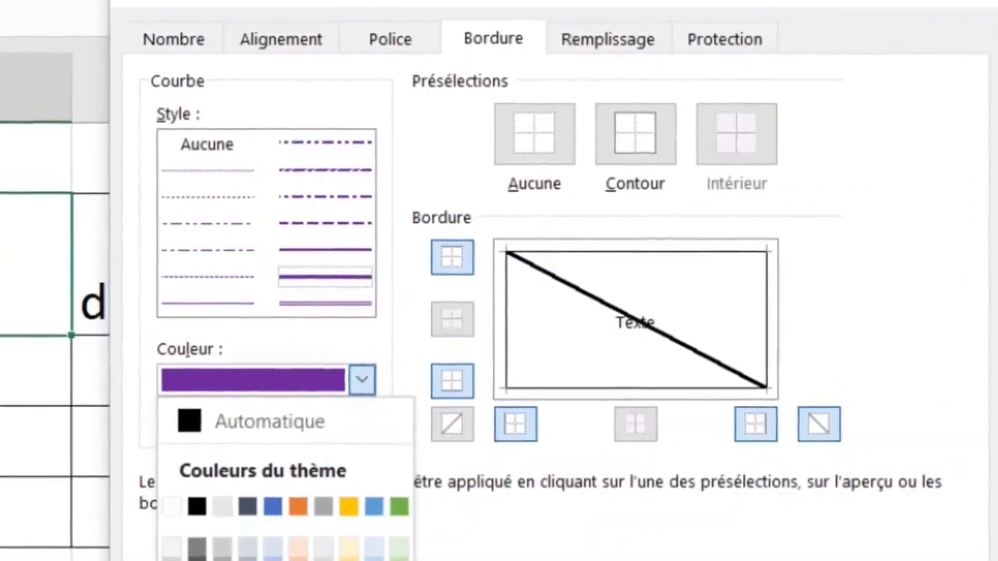
pyautogui.click(223, 560)
pyautogui.click(618, 320)
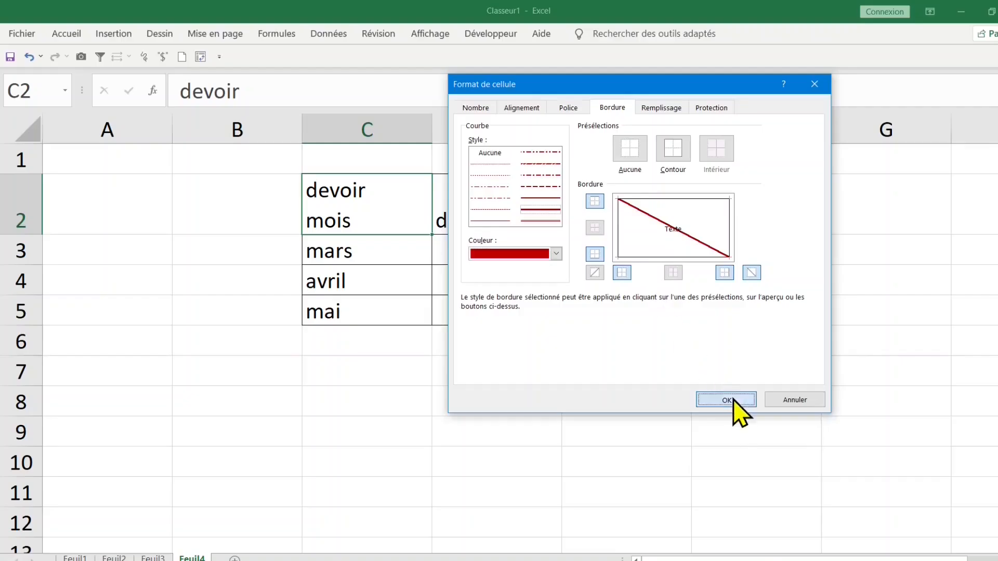
pyautogui.click(726, 399)
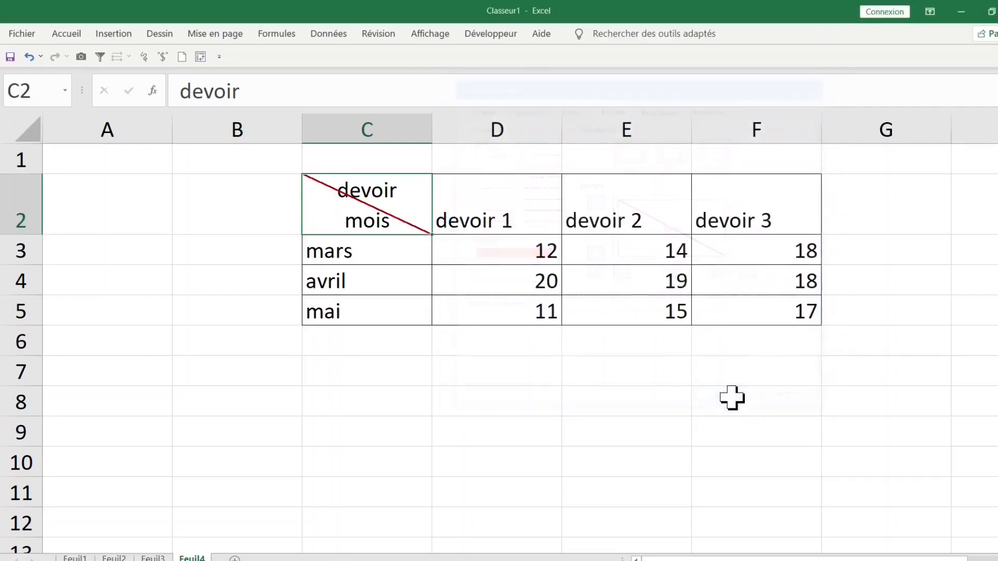
pyautogui.click(507, 373)
pyautogui.click(366, 194)
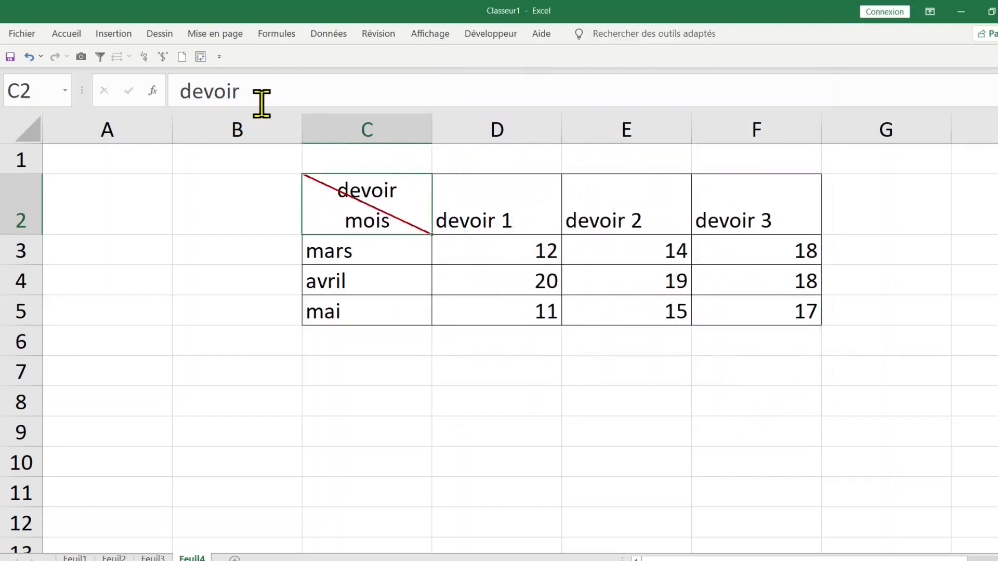
# Re-enter cell C2 as "devoir" with "mois ." on a second line, and slightly widen column C
pyautogui.write('d')
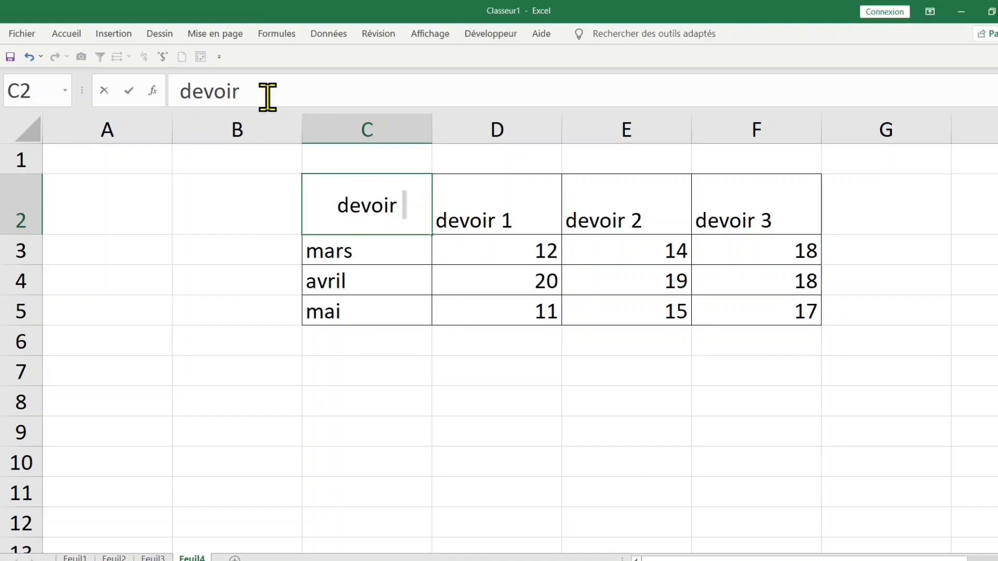
pyautogui.hotkey('alt', 'Return')
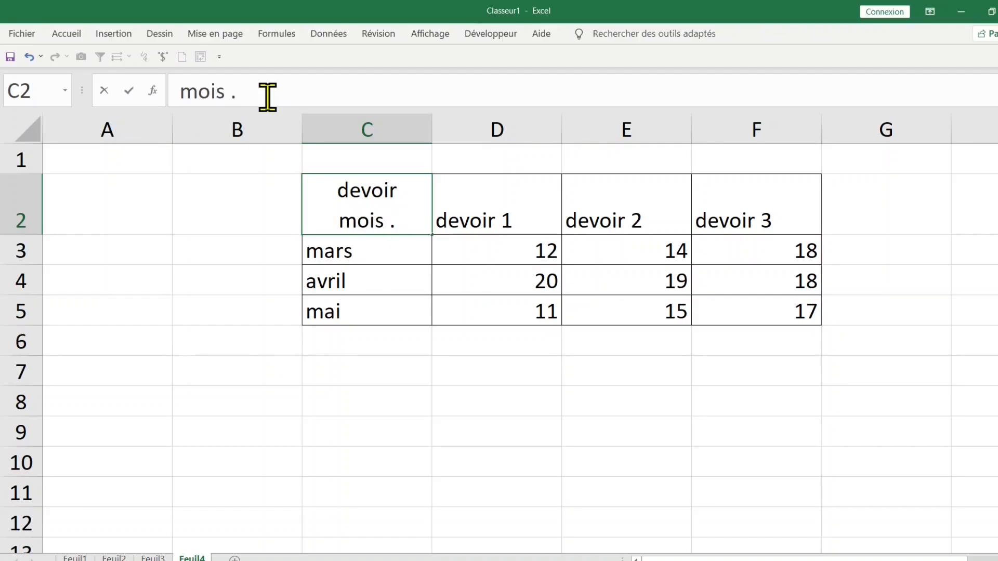
pyautogui.press('Return')
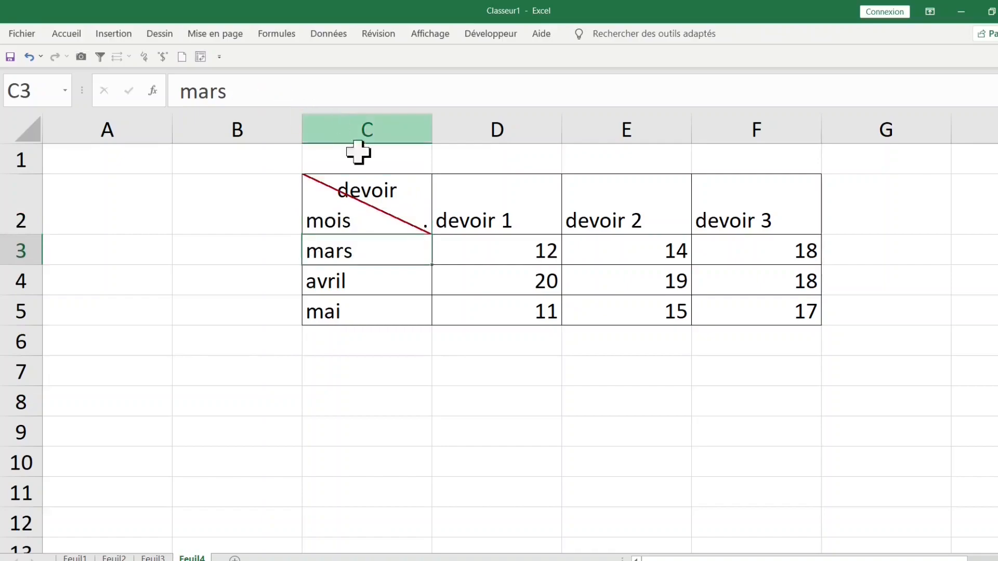
pyautogui.click(390, 210)
pyautogui.moveTo(432, 124); pyautogui.dragTo(447, 123)
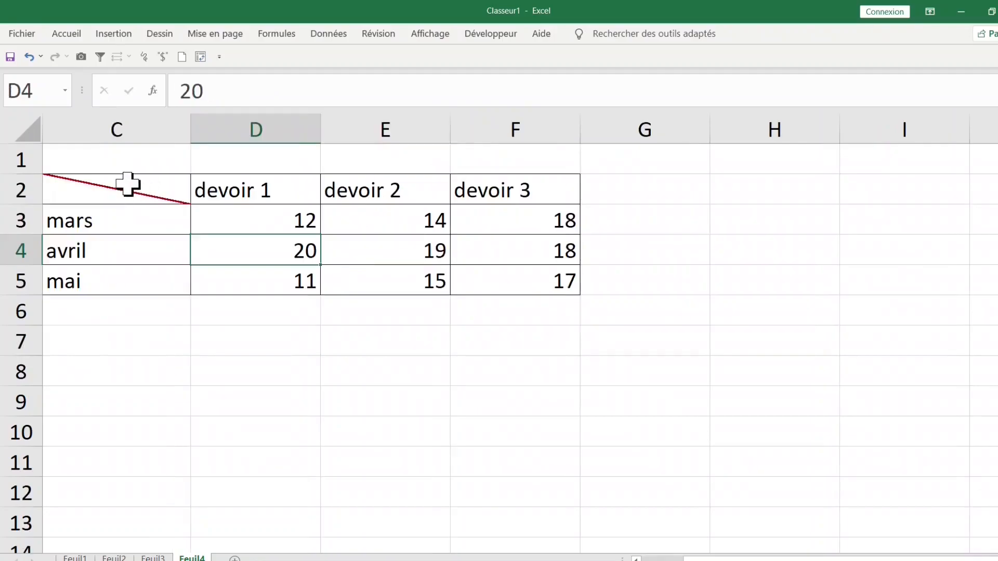
# Remove the dark red diagonal border from the emptied corner cell C2
pyautogui.click(128, 187)
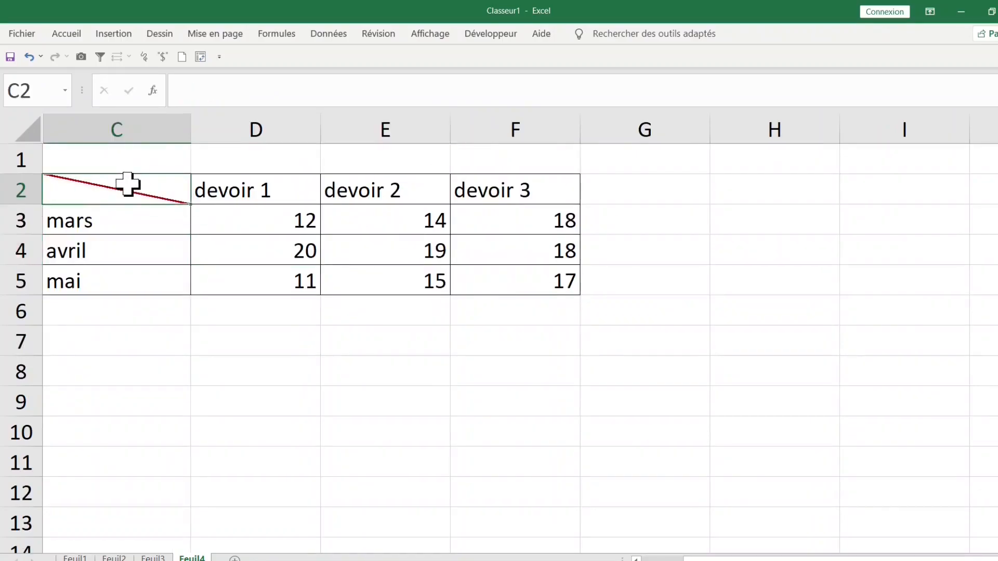
pyautogui.rightClick(128, 187)
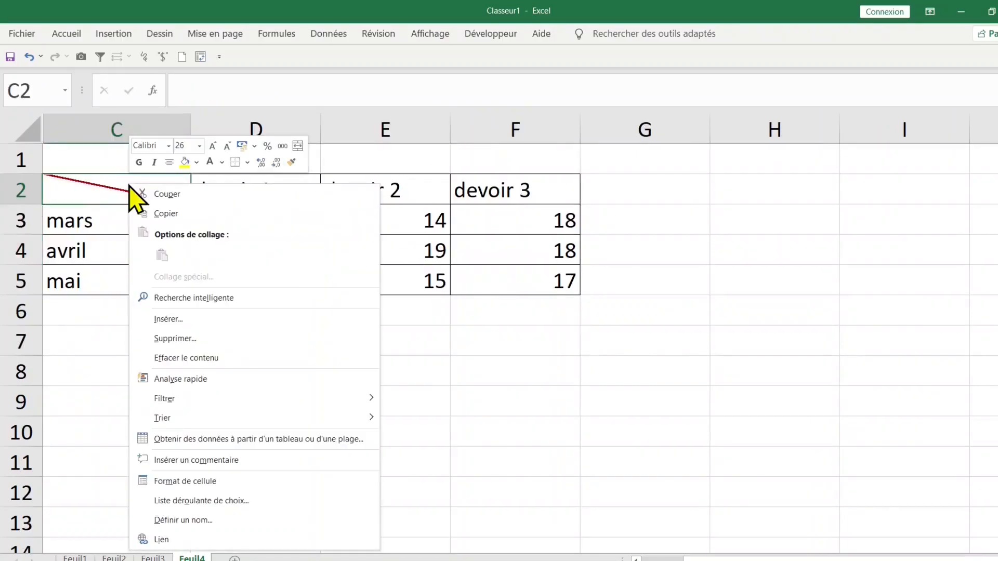
pyautogui.click(216, 489)
pyautogui.moveTo(256, 259); pyautogui.dragTo(382, 169)
pyautogui.click(379, 311)
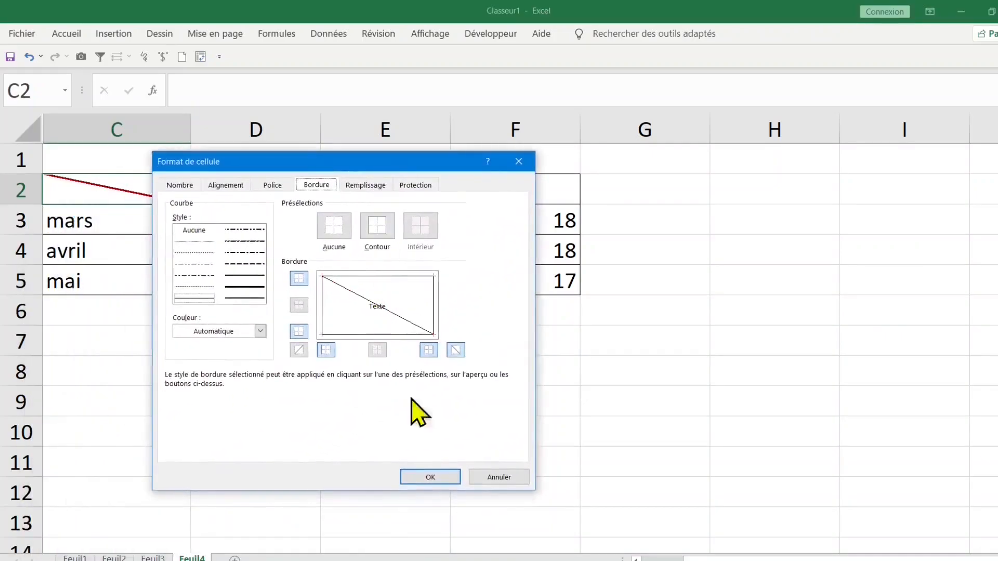
pyautogui.click(381, 308)
pyautogui.click(380, 307)
pyautogui.click(429, 477)
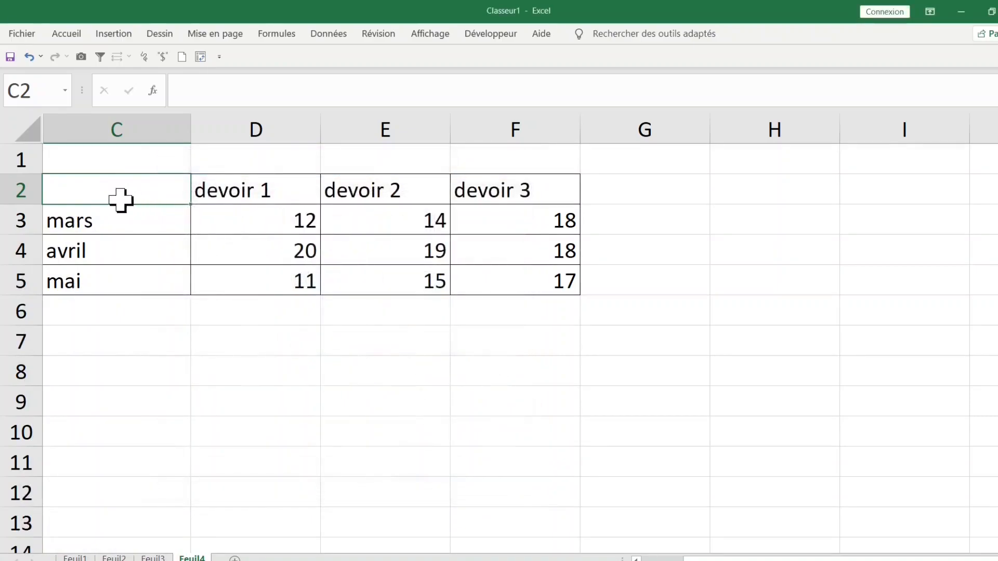
# Set cell C2's horizontal alignment to Distribué (Retrait) and its vertical alignment to Centré
pyautogui.rightClick(117, 195)
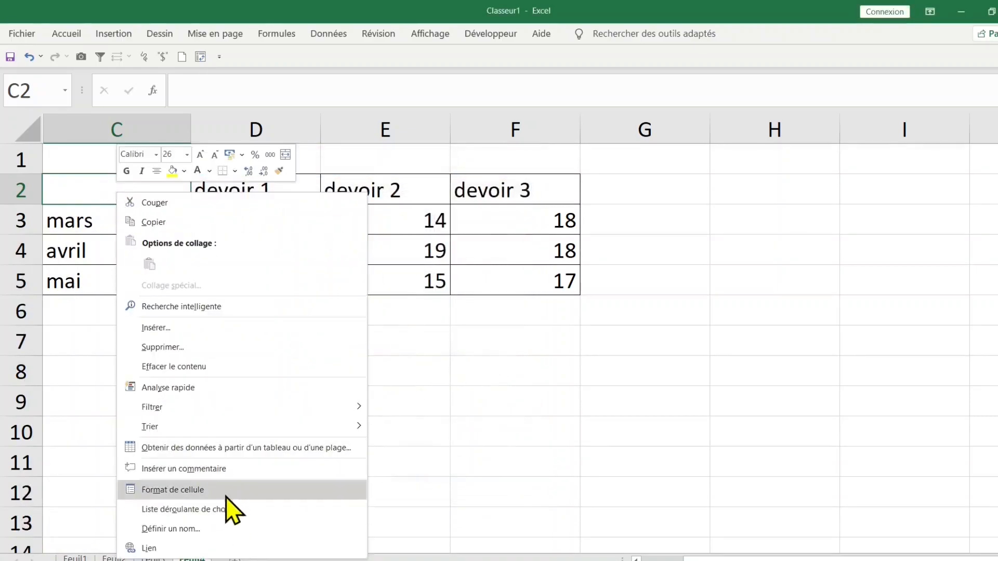
pyautogui.click(224, 491)
pyautogui.moveTo(199, 253); pyautogui.dragTo(575, 100)
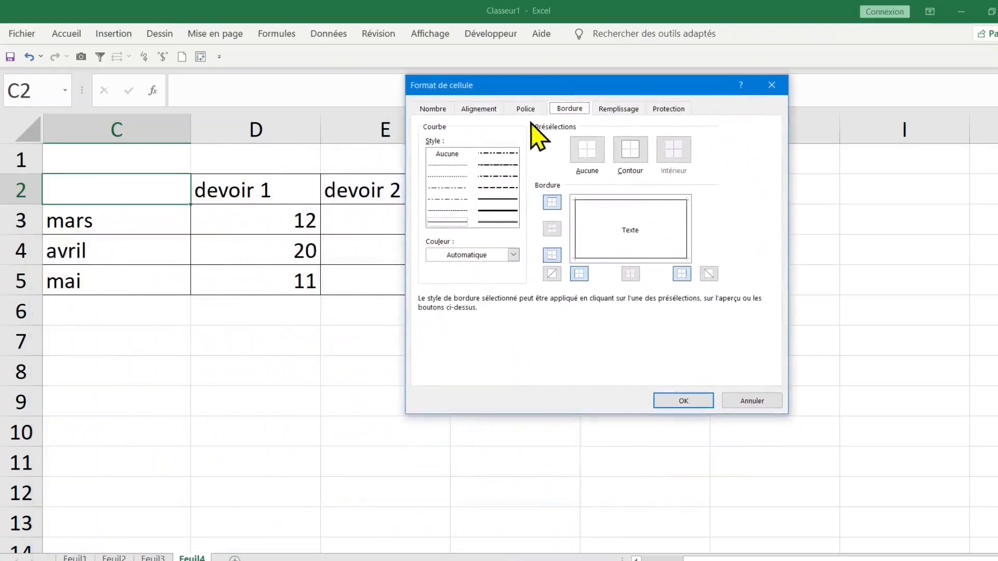
pyautogui.click(486, 111)
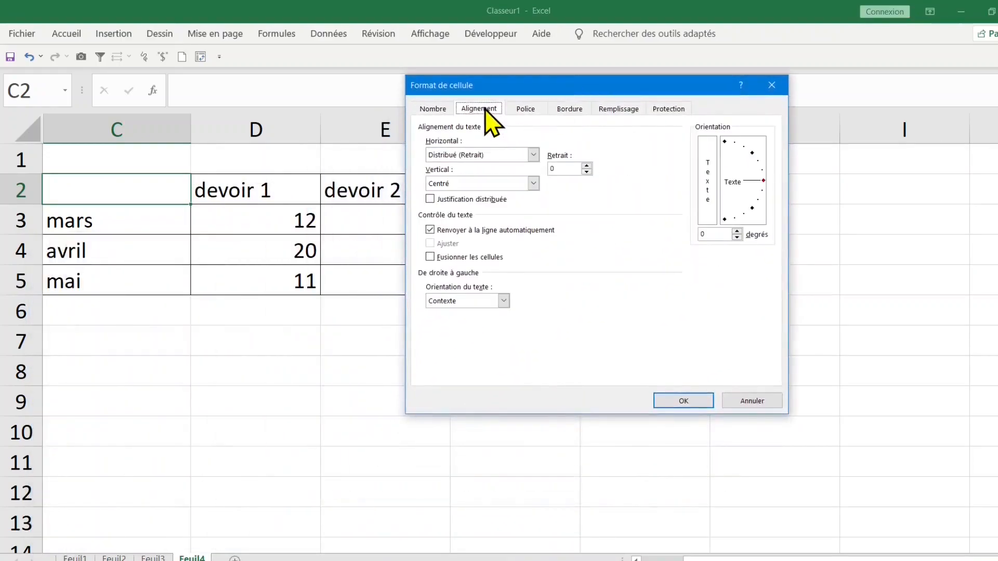
pyautogui.click(534, 156)
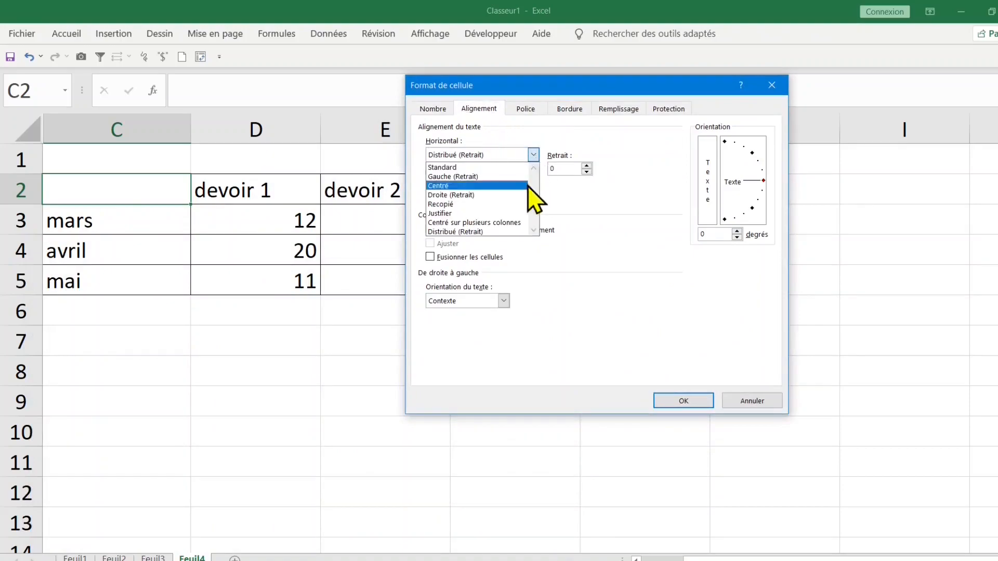
pyautogui.click(501, 232)
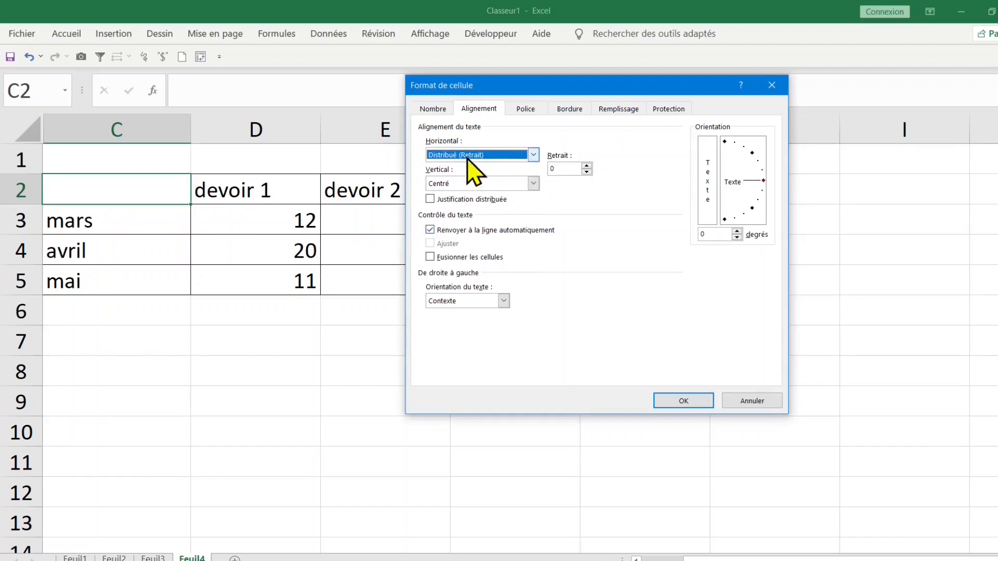
pyautogui.click(533, 184)
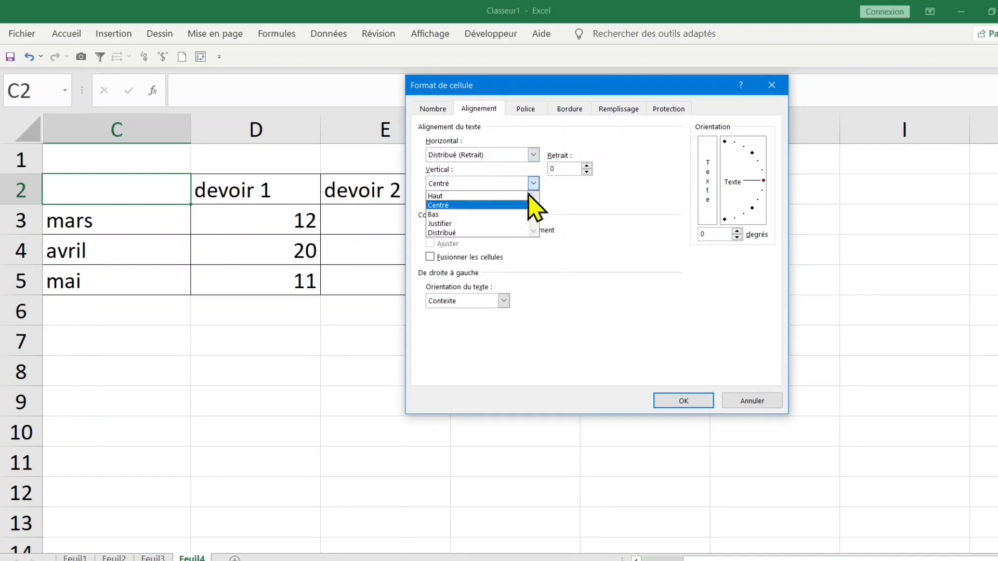
pyautogui.click(487, 203)
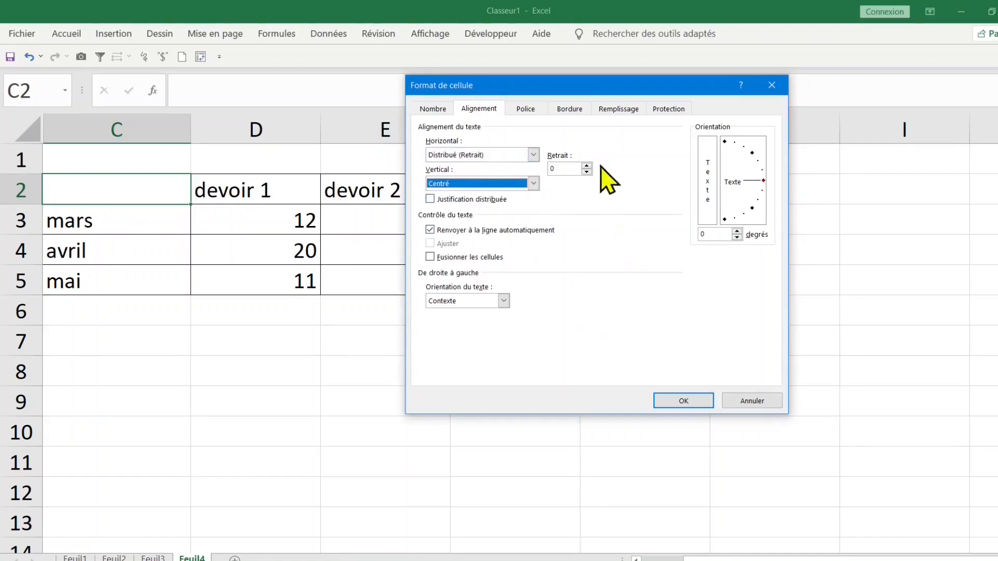
# Give cell C2 a thick dashed diagonal border from its upper-left to its lower-right corner
pyautogui.click(569, 110)
pyautogui.click(635, 237)
pyautogui.click(635, 235)
pyautogui.click(646, 237)
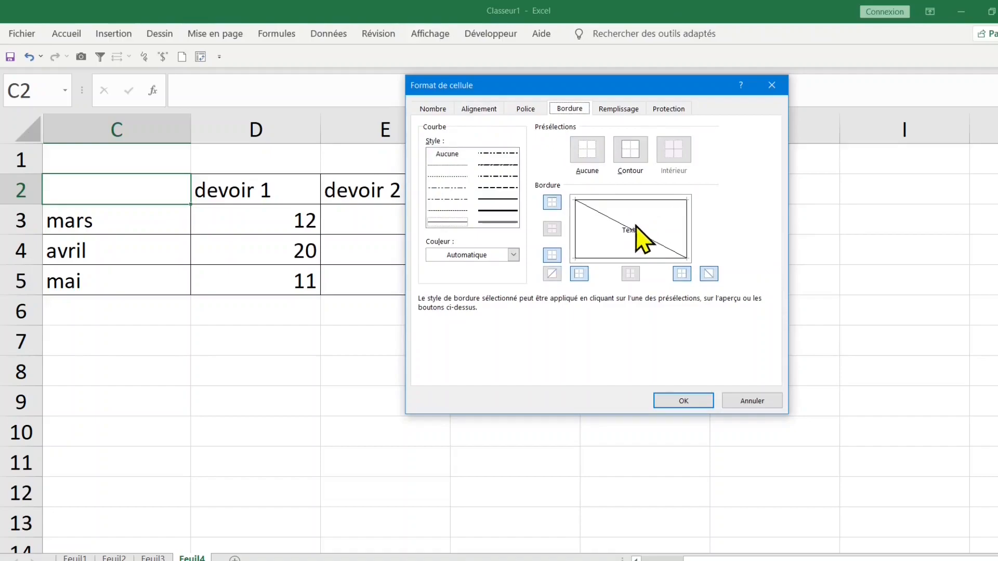
pyautogui.click(506, 212)
pyautogui.click(500, 188)
pyautogui.click(640, 235)
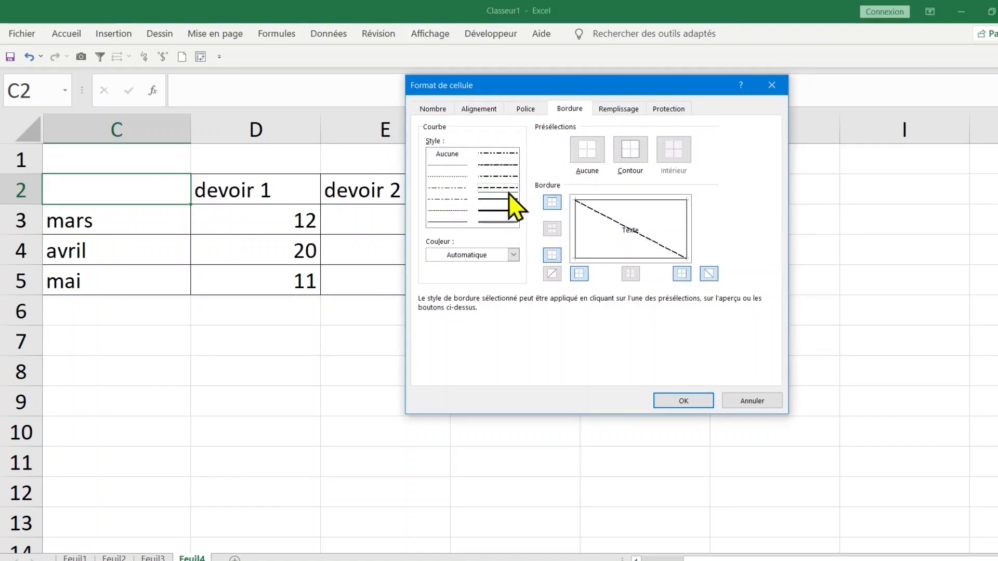
# Change C2's diagonal border colour to standard blue, keep the thick dashed line style, and apply the cell format
pyautogui.click(514, 256)
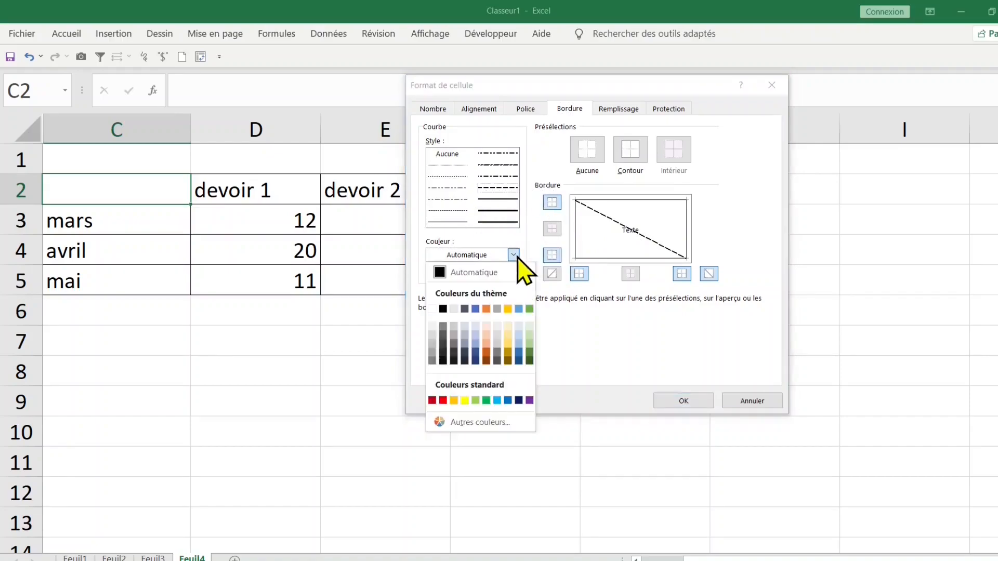
pyautogui.click(511, 402)
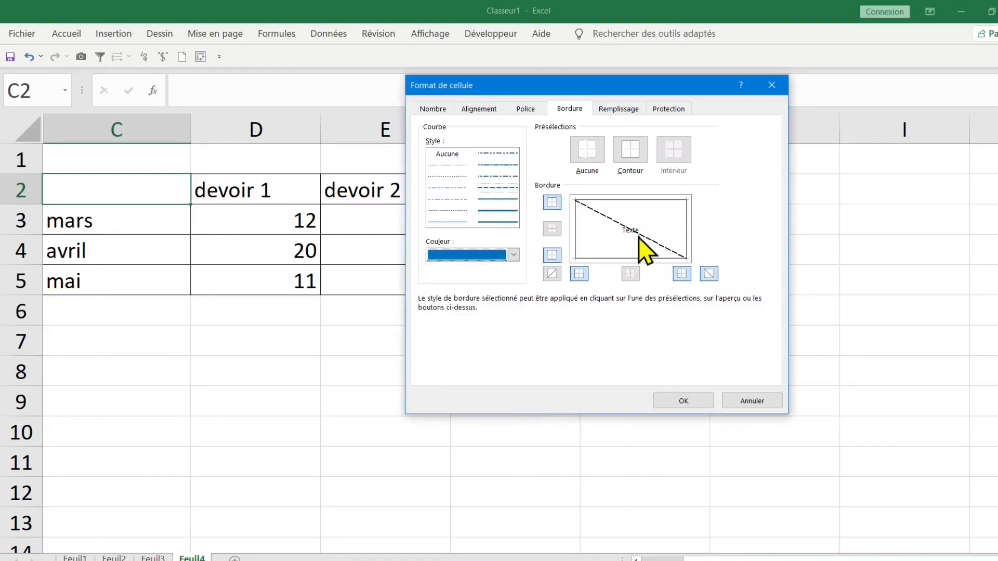
pyautogui.click(500, 200)
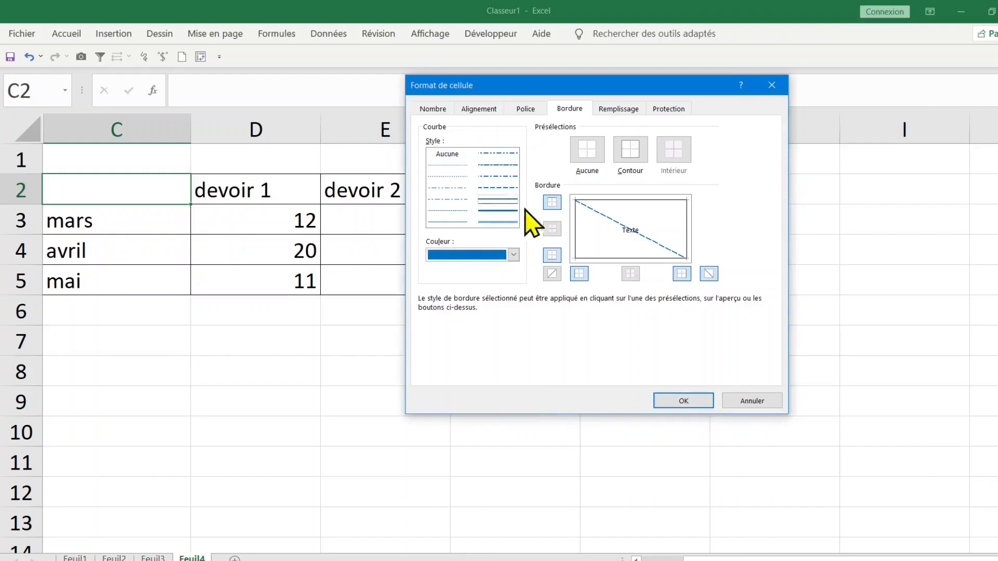
pyautogui.click(500, 188)
pyautogui.click(644, 235)
pyautogui.click(683, 400)
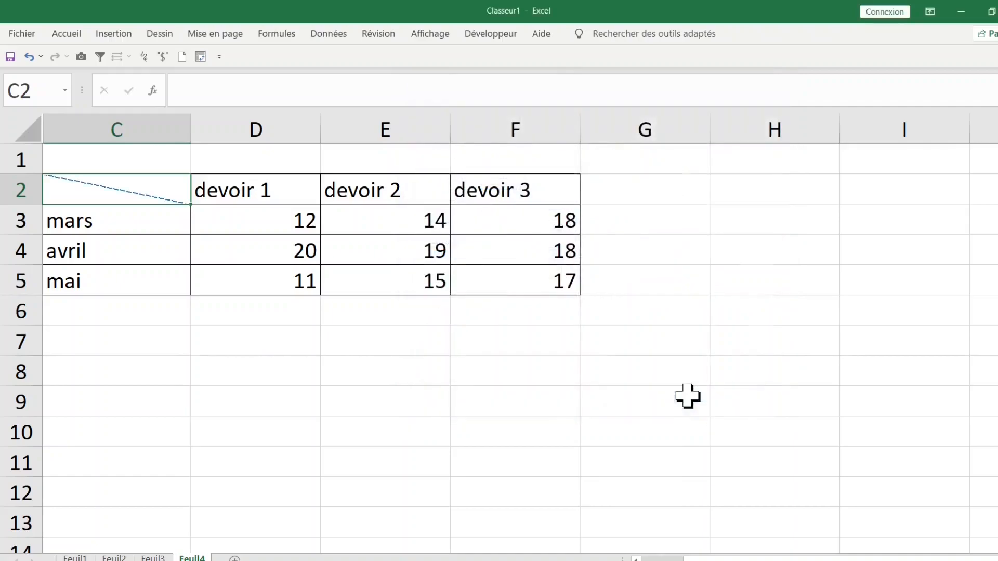
pyautogui.click(286, 376)
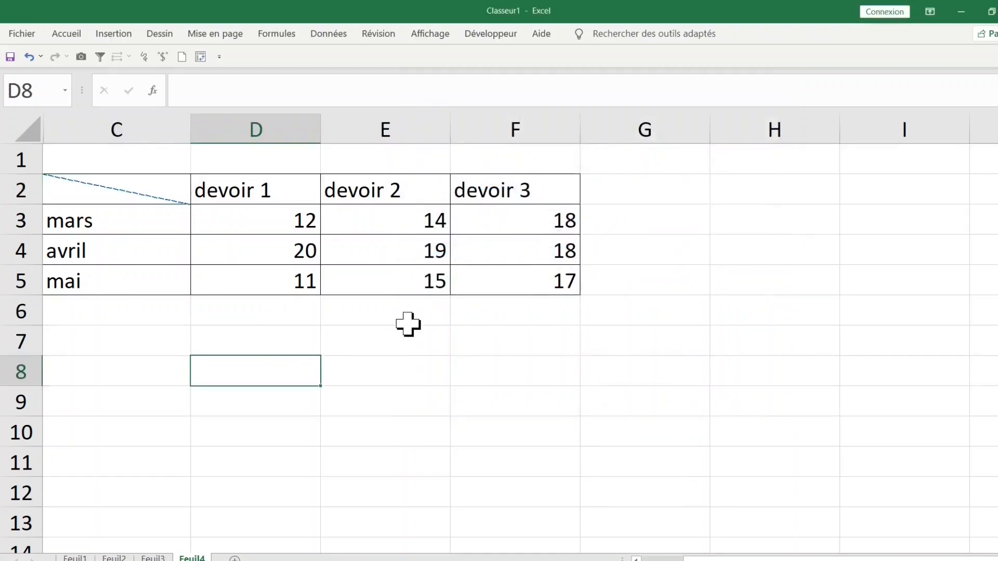
# Enter "devoir" in cell C2 with "mois ." on a second line, and widen column C
pyautogui.keyDown('ctrl'); pyautogui.scroll(5, 410, 325); pyautogui.keyUp('ctrl')
pyautogui.scroll(1, 307, 318)
pyautogui.click(223, 257)
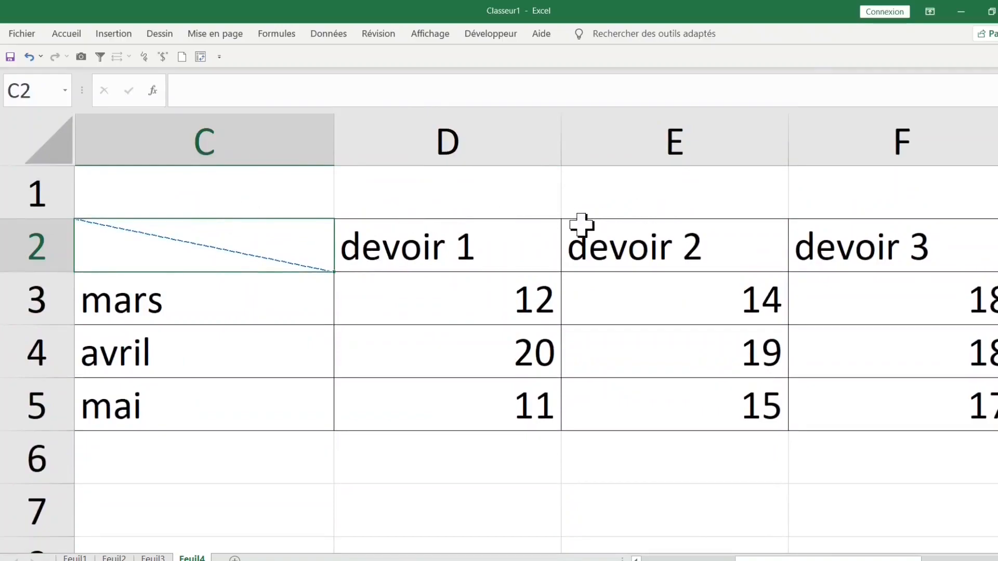
pyautogui.write('devoir')
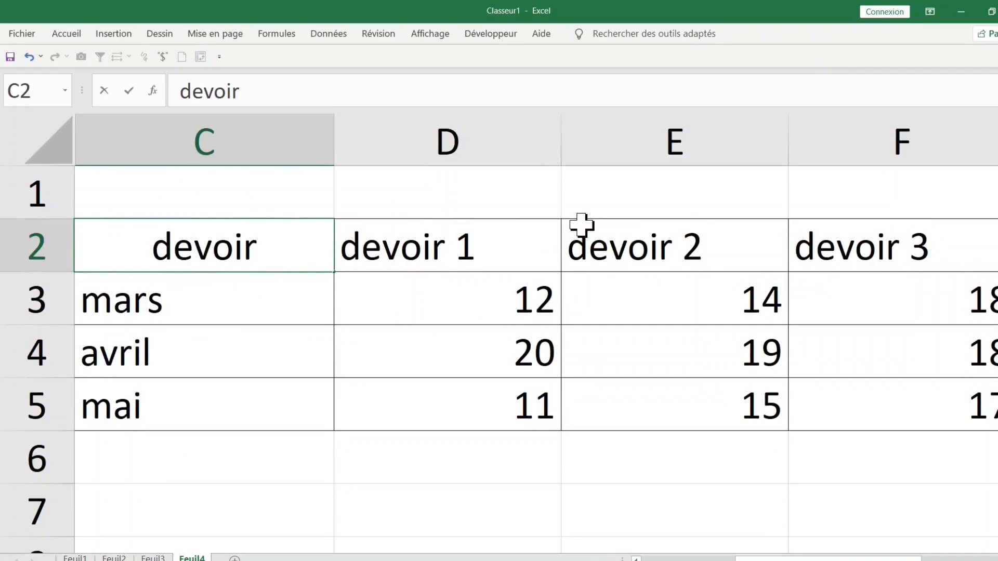
pyautogui.hotkey('alt', 'Return')
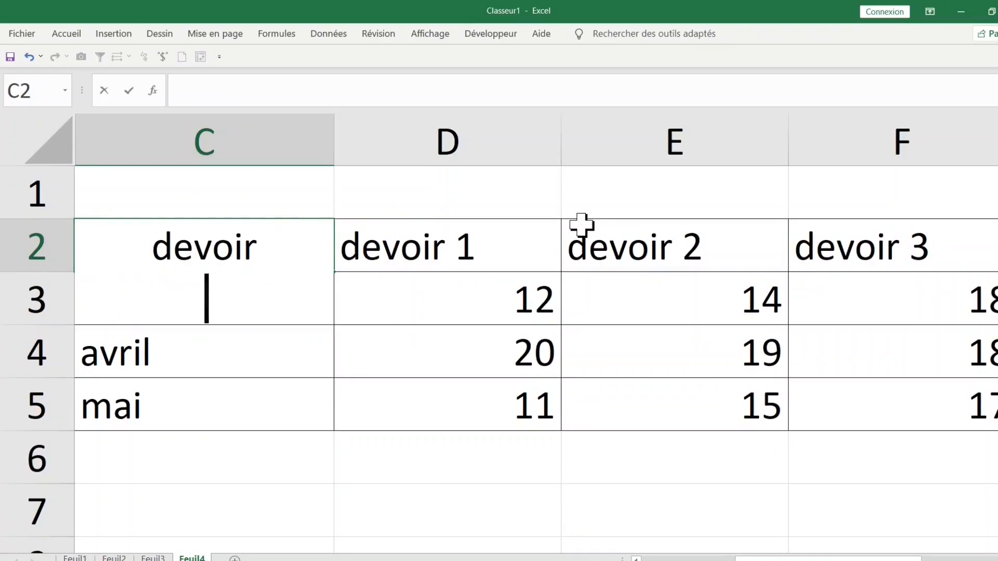
pyautogui.write('mois')
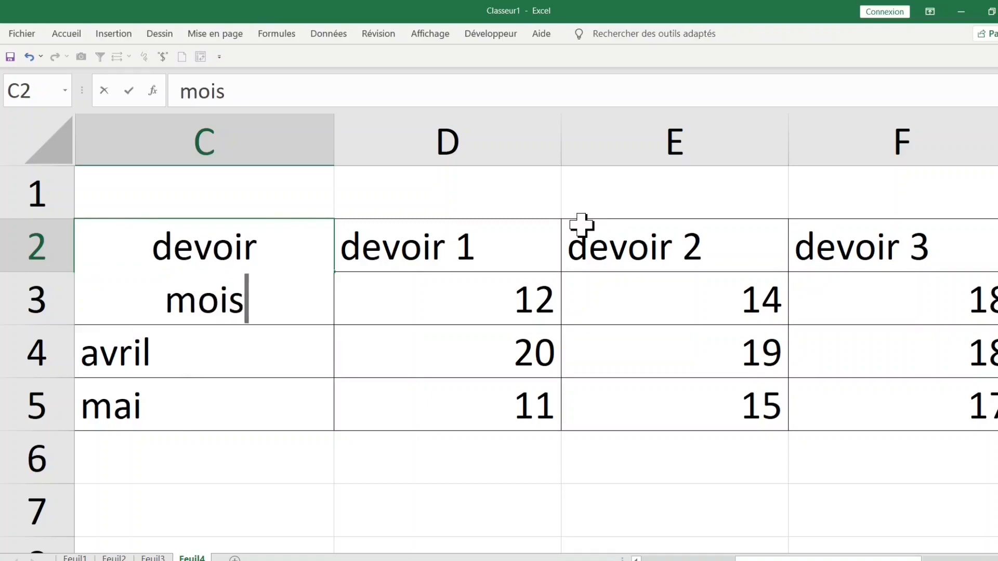
pyautogui.write(' .')
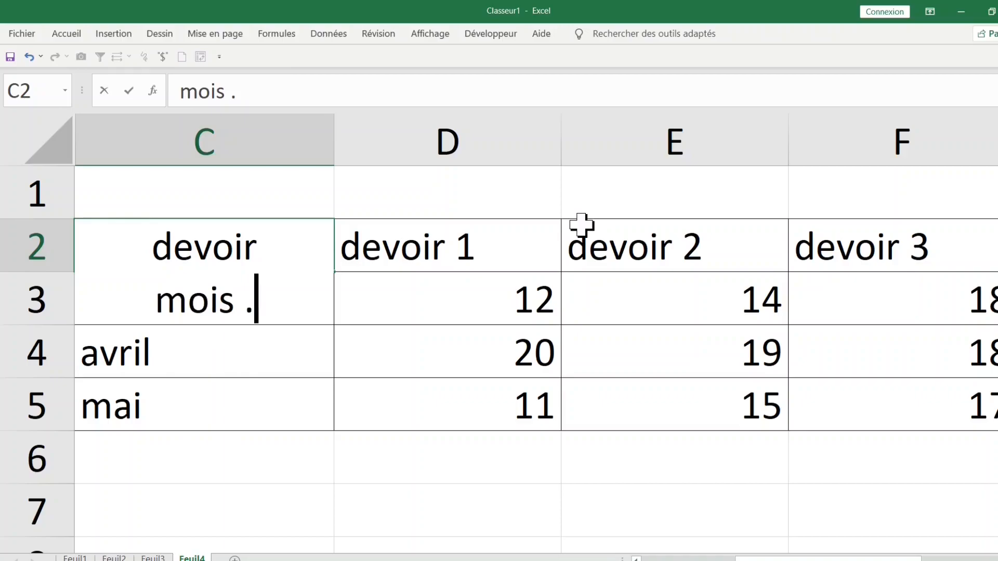
pyautogui.press('Return')
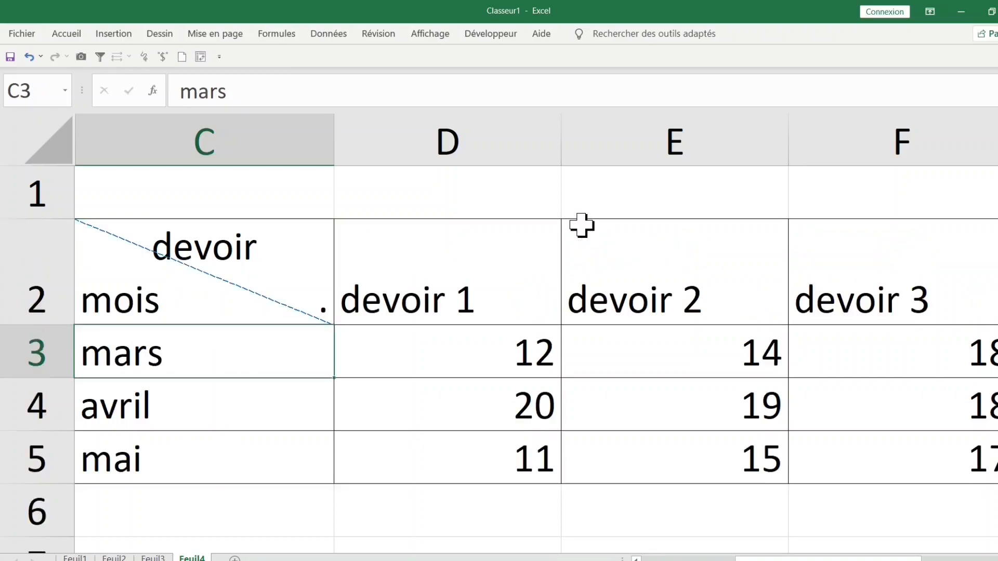
pyautogui.click(281, 245)
pyautogui.moveTo(334, 136); pyautogui.dragTo(401, 133)
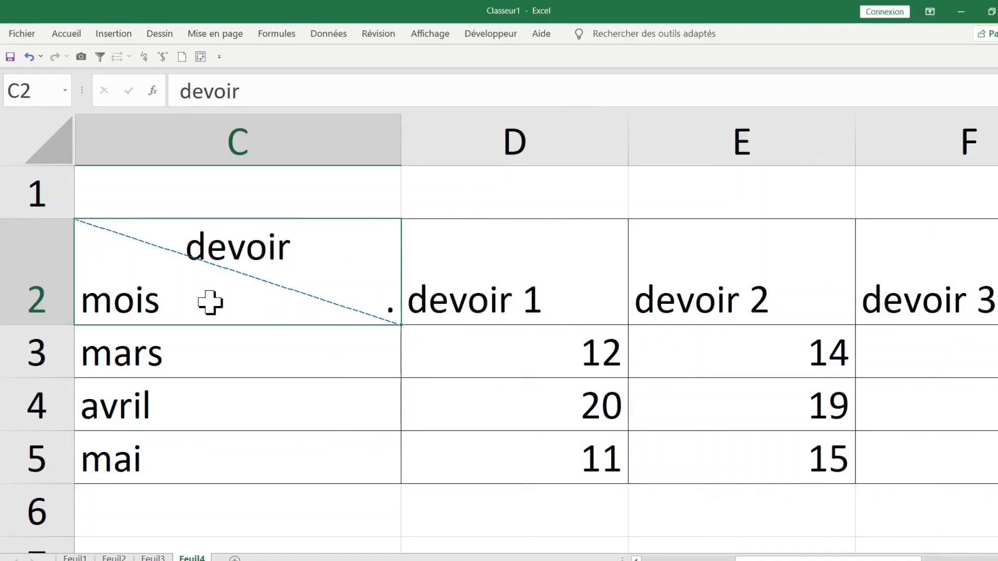
# Set the period after "mois" in cell C2 to font size 1
pyautogui.doubleClick(210, 303)
pyautogui.moveTo(275, 304); pyautogui.dragTo(287, 304)
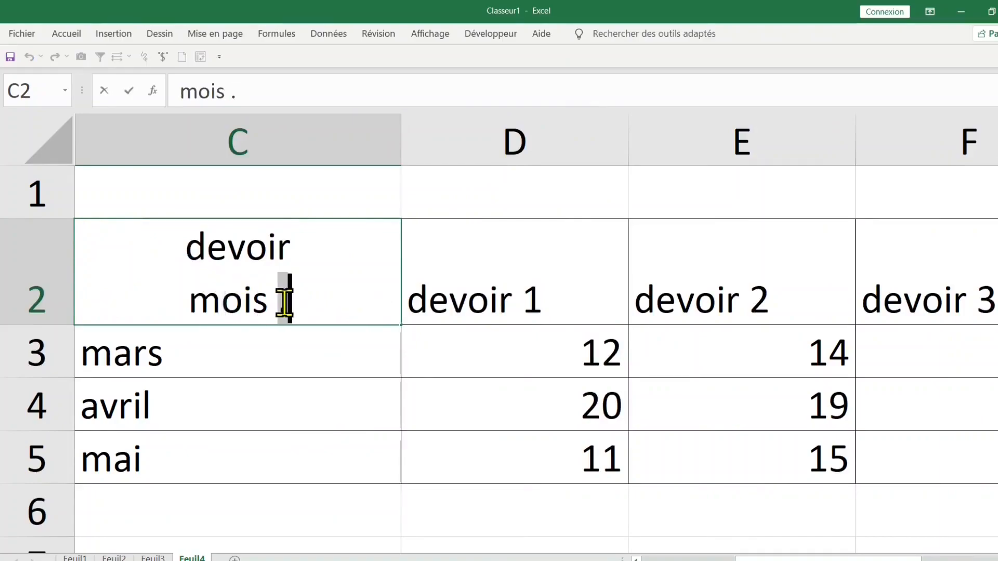
pyautogui.click(79, 36)
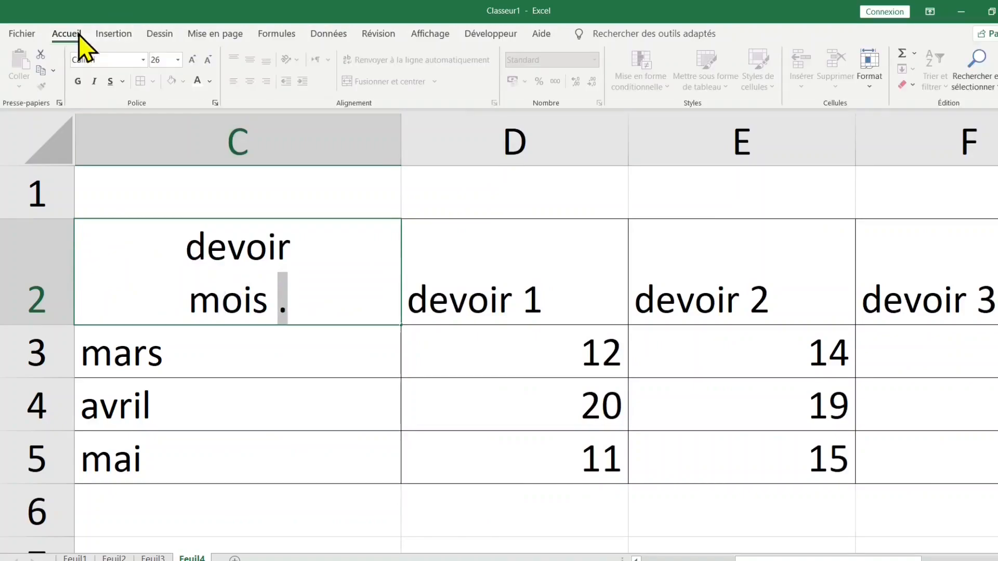
pyautogui.click(173, 59)
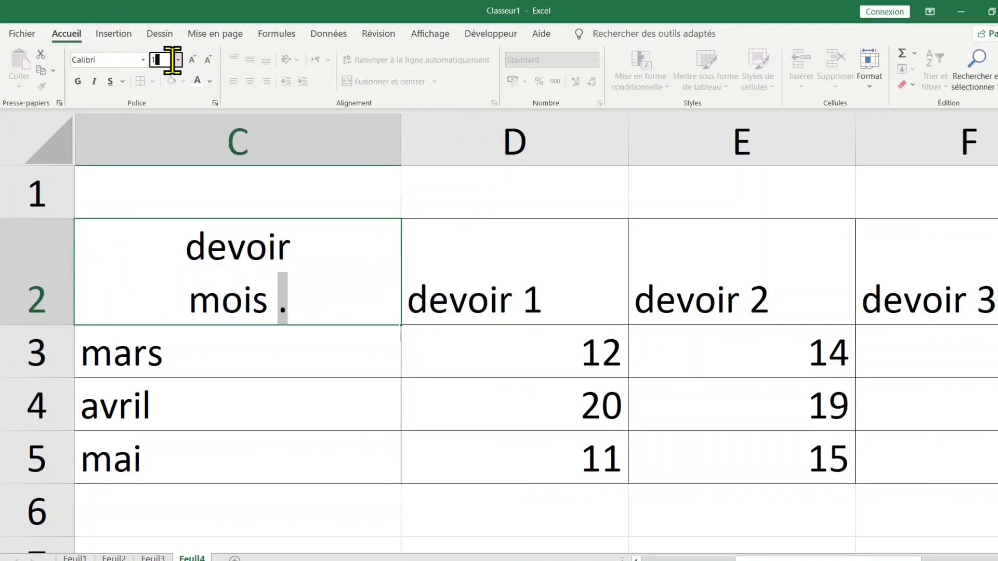
pyautogui.press('Return')
pyautogui.click(434, 372)
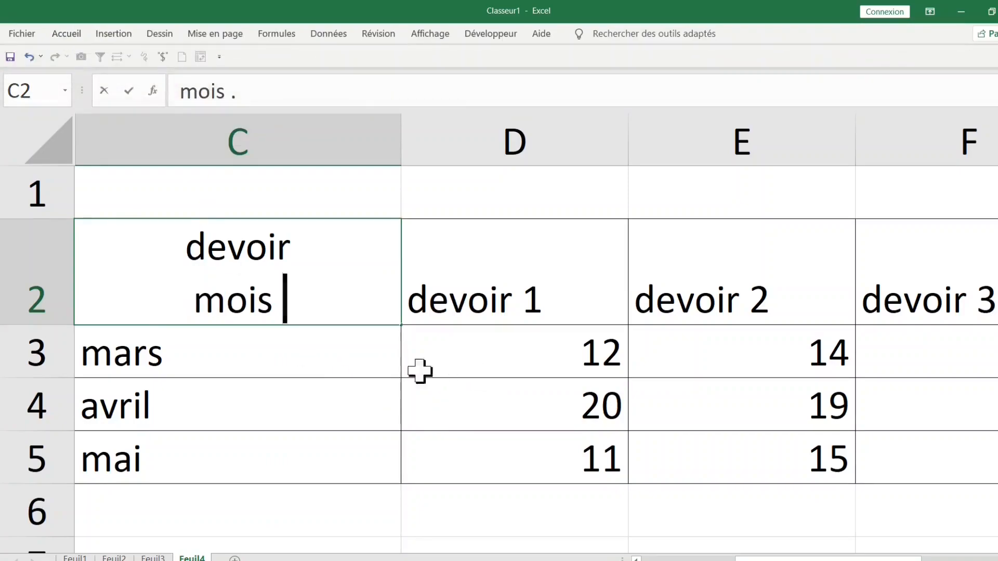
pyautogui.click(438, 350)
# Check the font size and font colour settings of the period after "mois" in cell C2, and leave cell editing
pyautogui.click(282, 294)
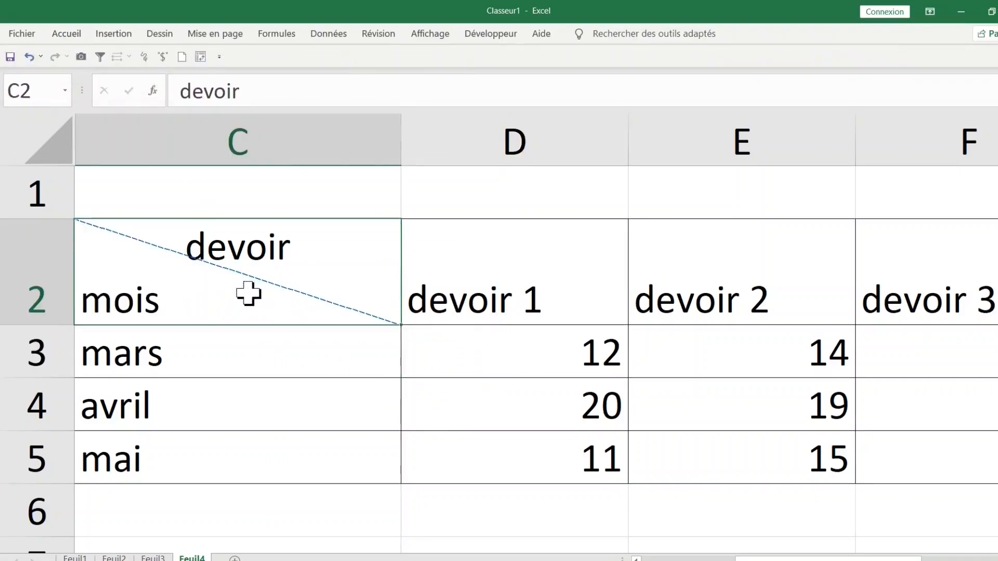
pyautogui.doubleClick(252, 293)
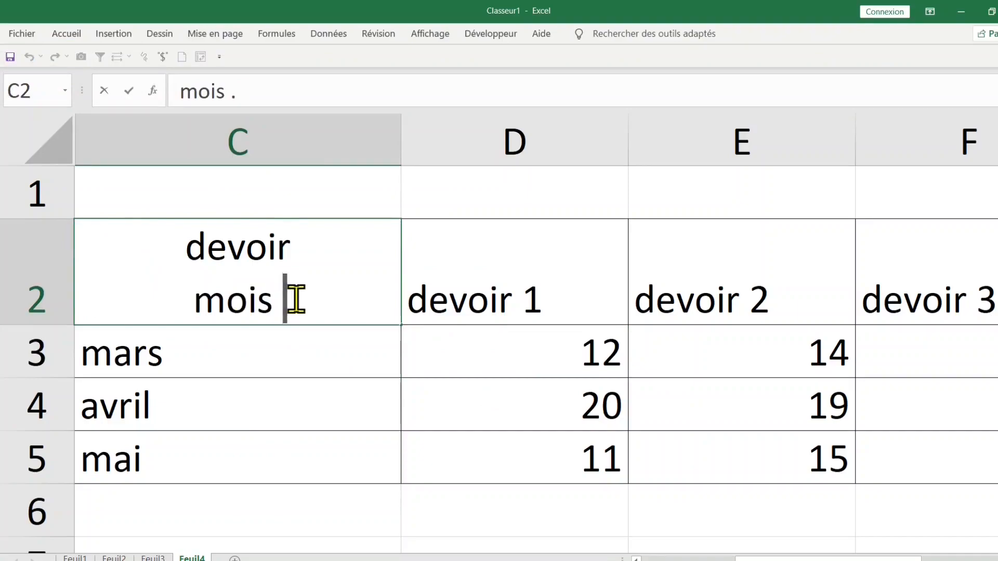
pyautogui.doubleClick(298, 299)
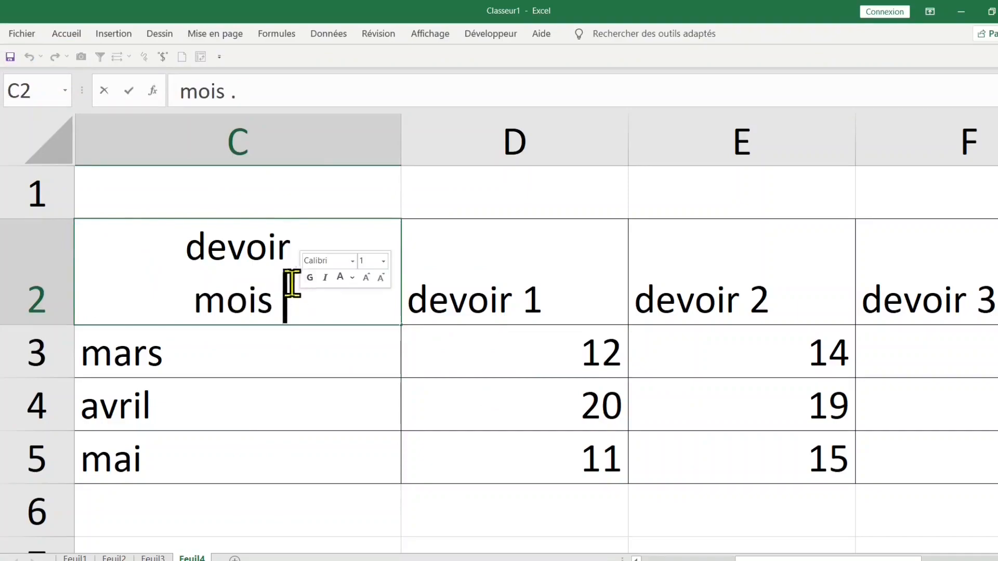
pyautogui.click(72, 33)
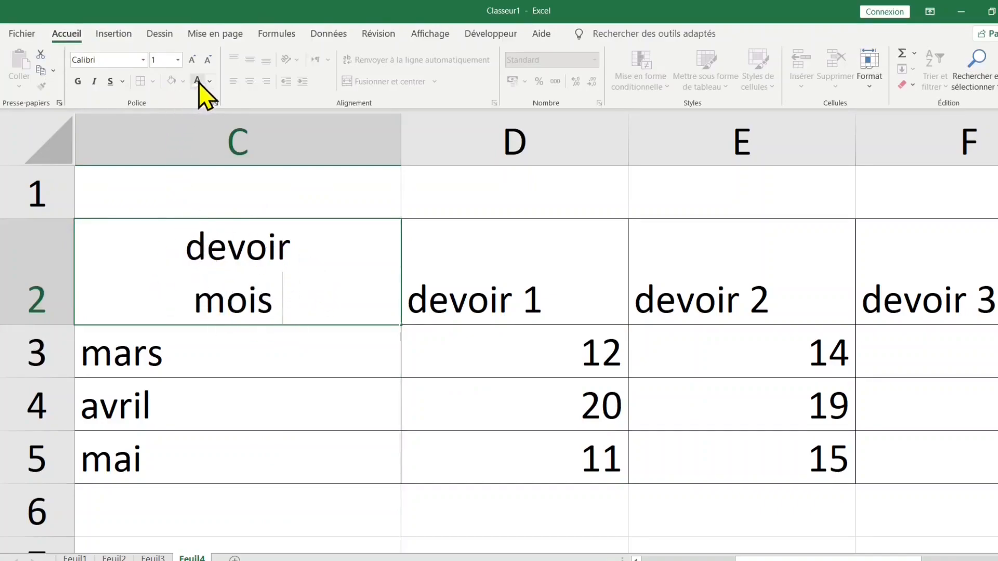
pyautogui.click(311, 369)
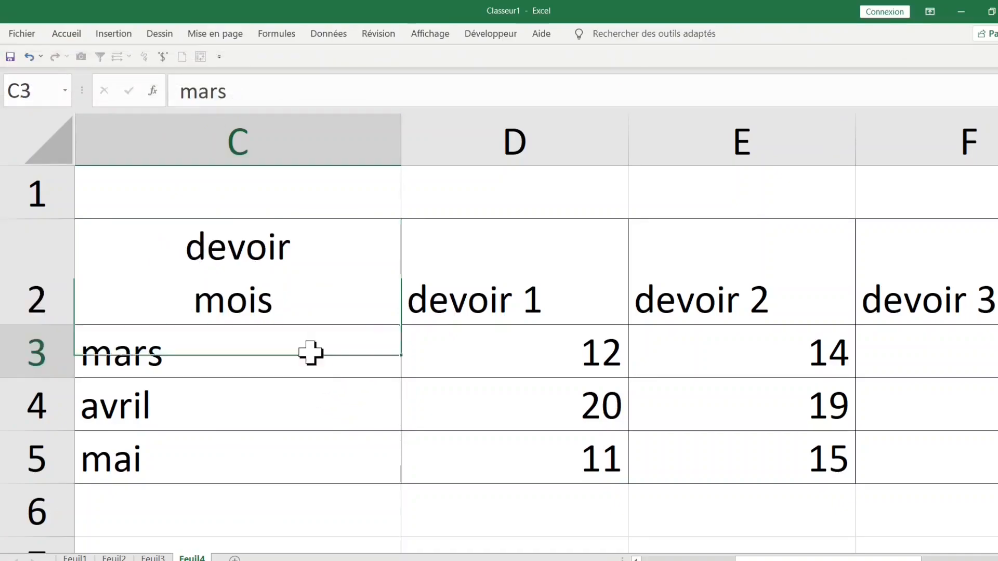
pyautogui.press('Return')
# Narrow columns D to F to fit their "devoir" headings, and widen column C around the diagonally split cell
pyautogui.click(305, 301)
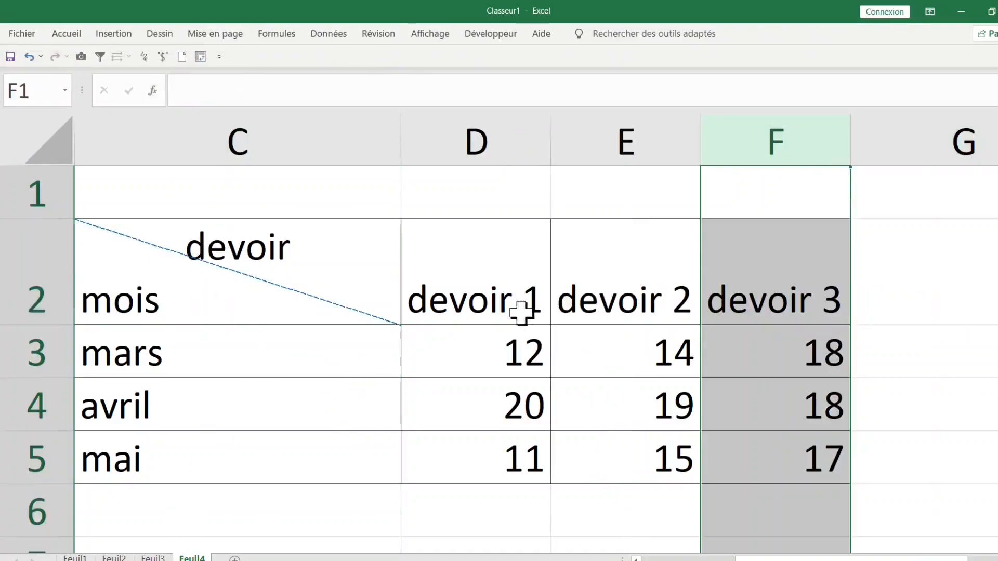
pyautogui.click(379, 291)
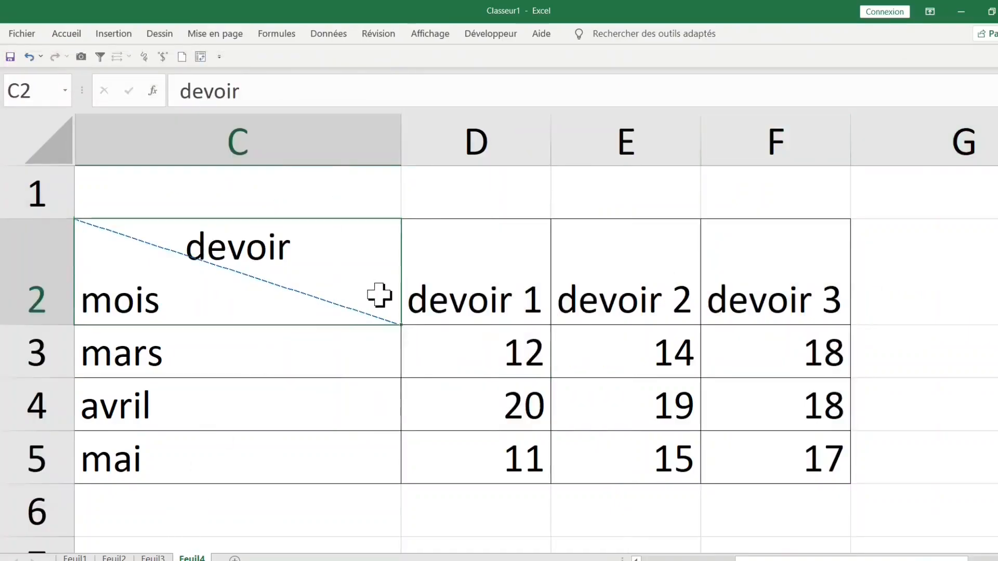
pyautogui.moveTo(404, 136); pyautogui.dragTo(492, 144)
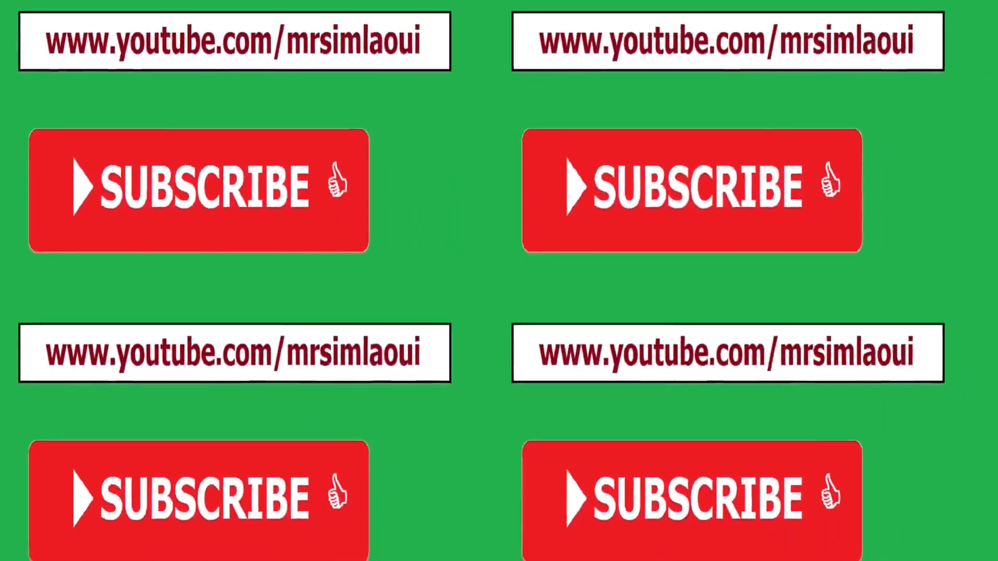